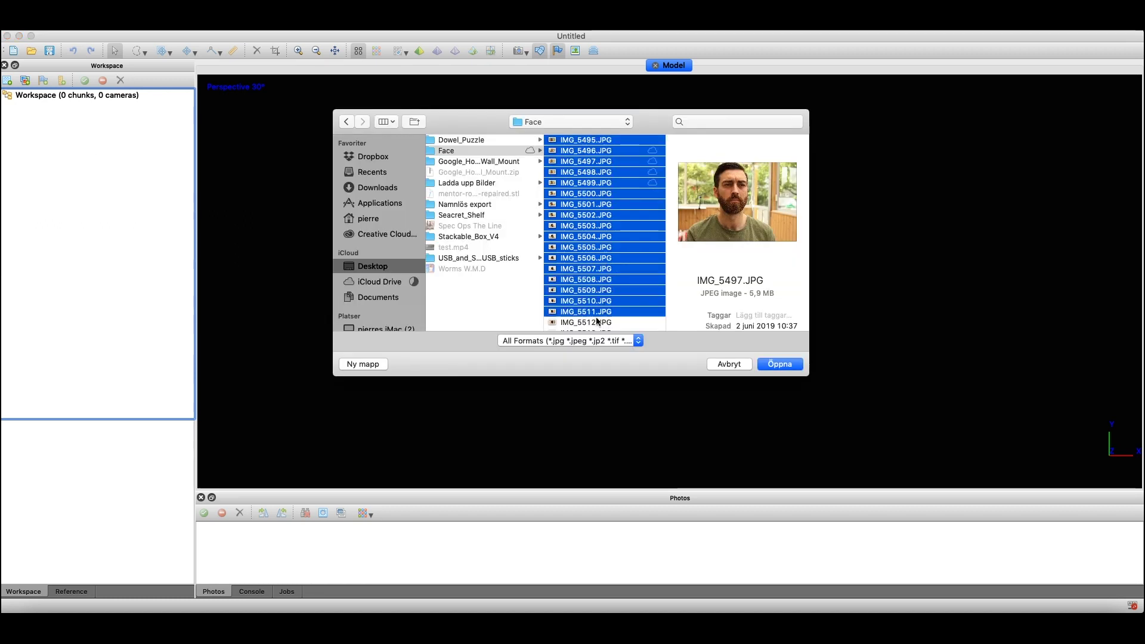
# Import all 201 head photos into Chunk 1
pyautogui.moveTo(586, 389); pyautogui.dragTo(585, 388)
pyautogui.press('Return')
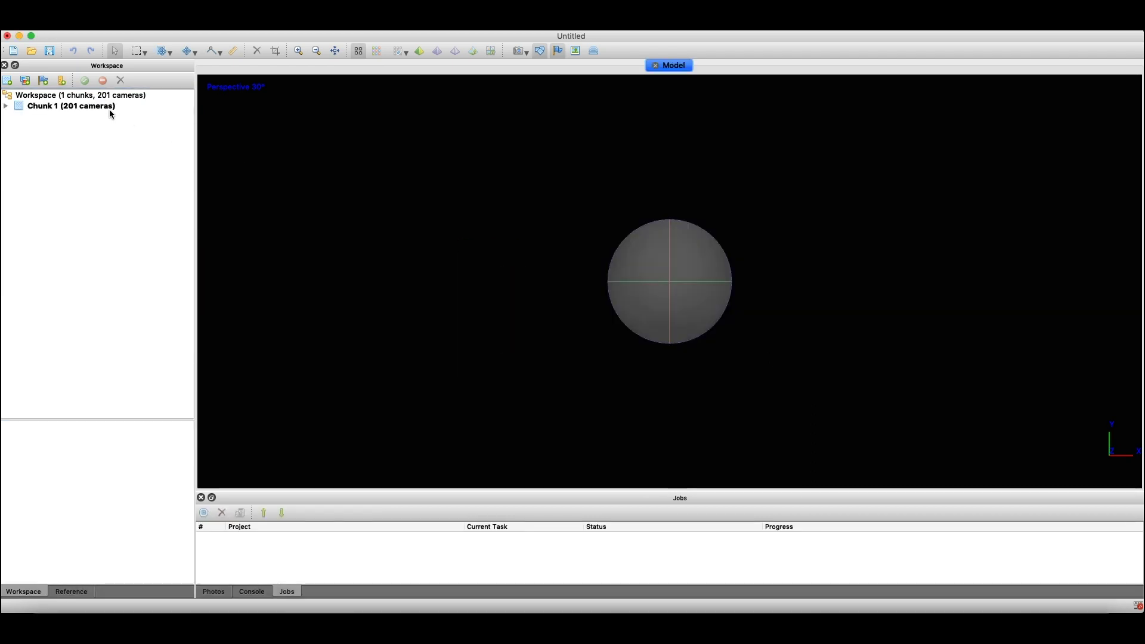
pyautogui.click(109, 109)
# Align the photos with Accuracy kept at High
pyautogui.click(209, 26)
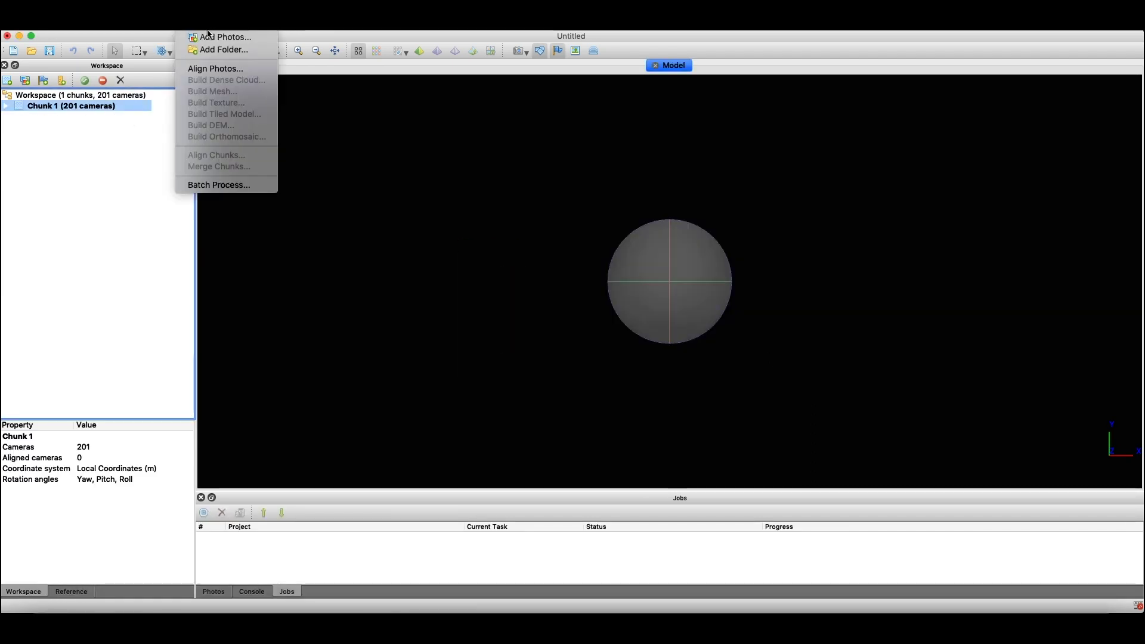
pyautogui.click(205, 70)
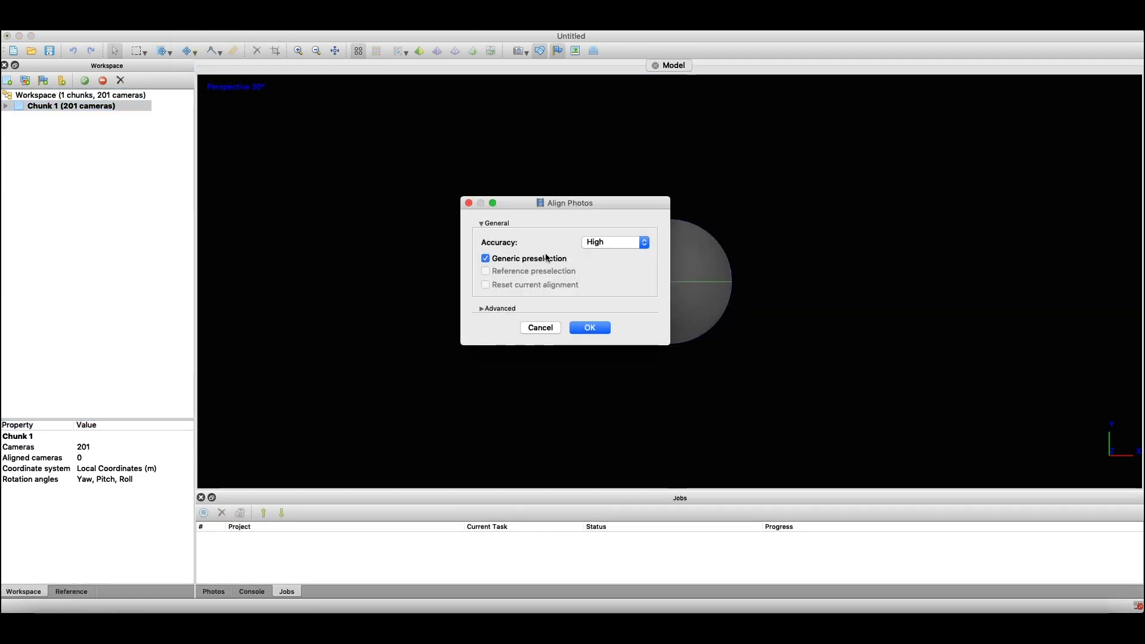
pyautogui.click(626, 250)
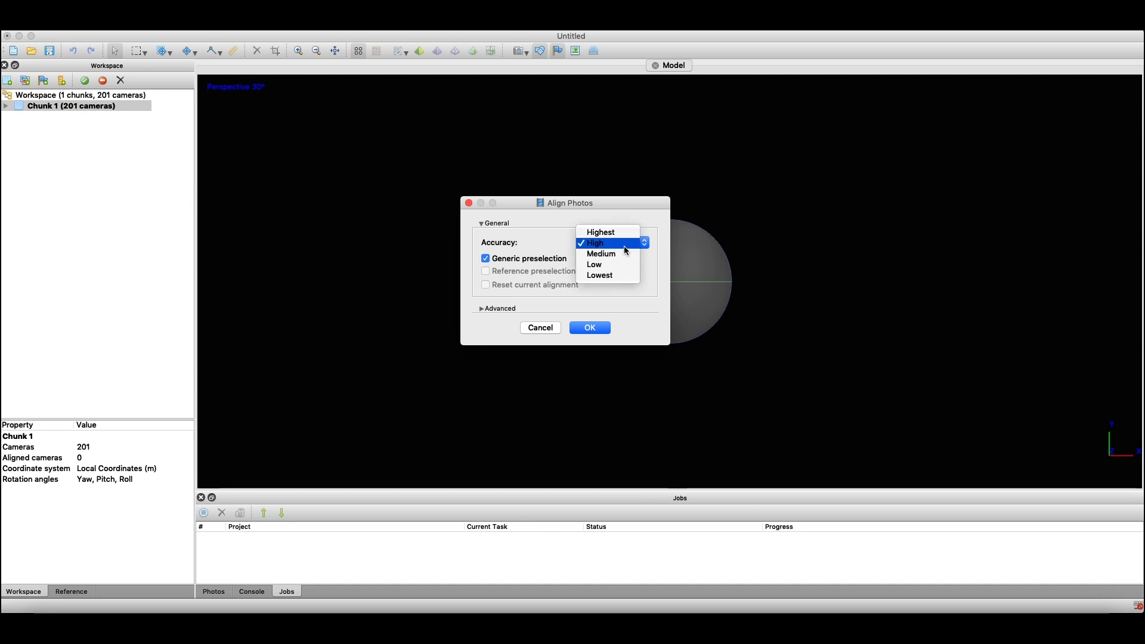
pyautogui.click(625, 247)
pyautogui.click(614, 246)
pyautogui.click(608, 244)
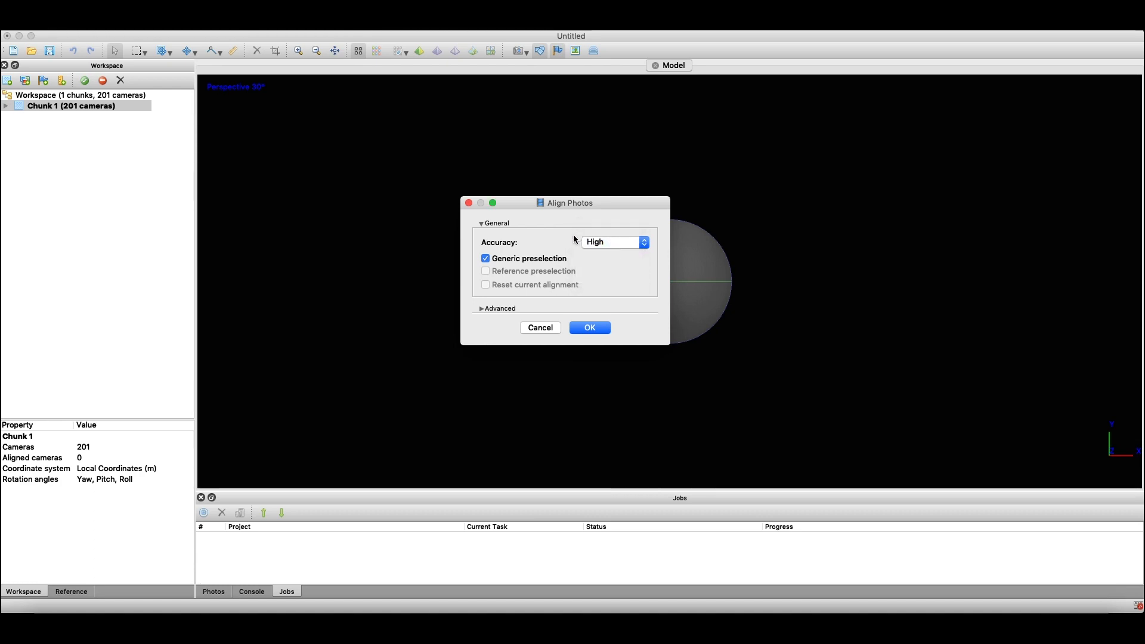
pyautogui.click(481, 308)
pyautogui.click(482, 309)
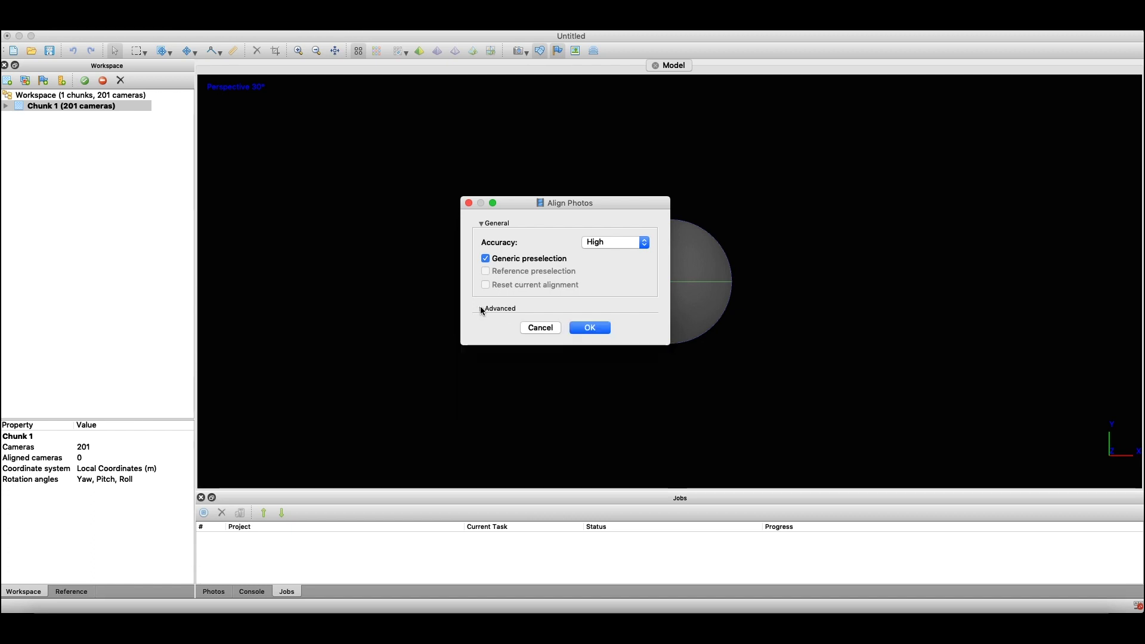
pyautogui.click(482, 309)
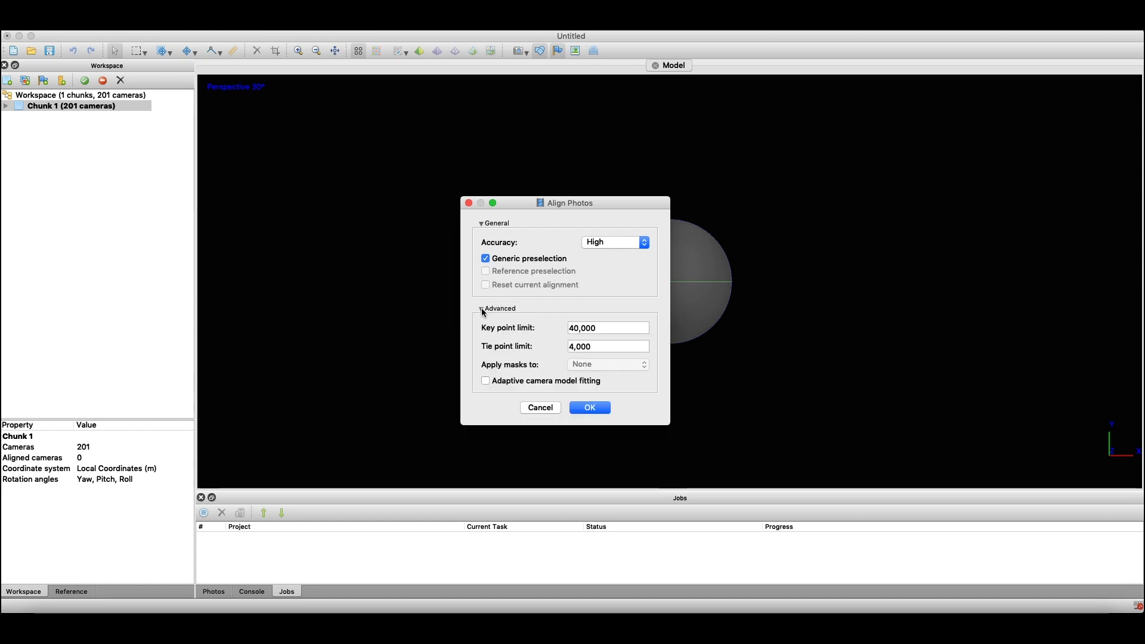
pyautogui.click(481, 309)
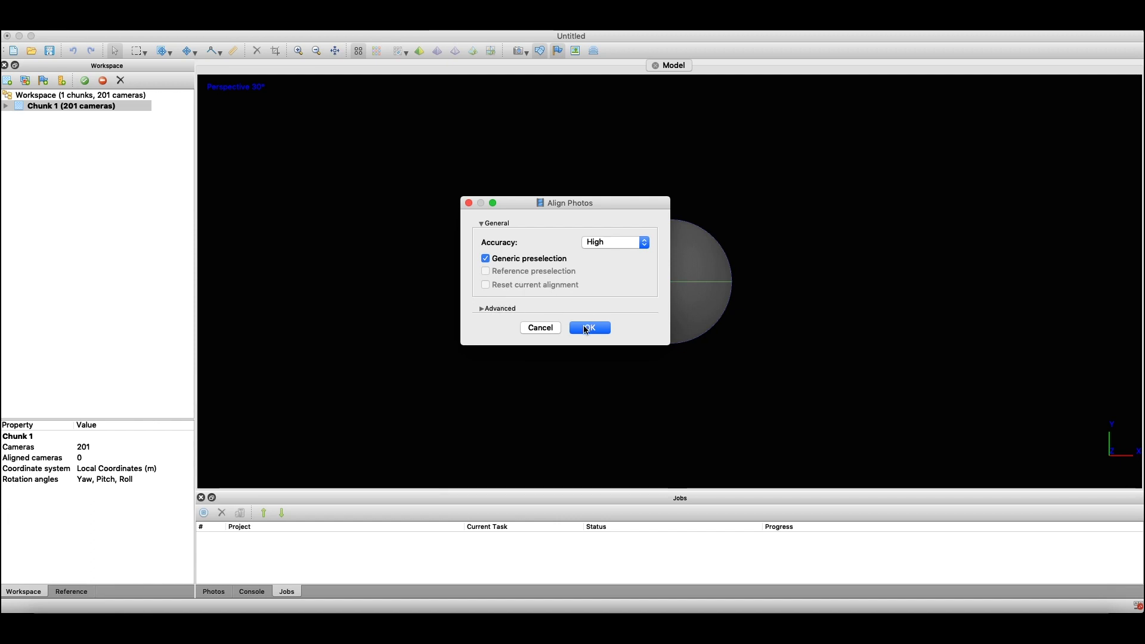
pyautogui.click(586, 329)
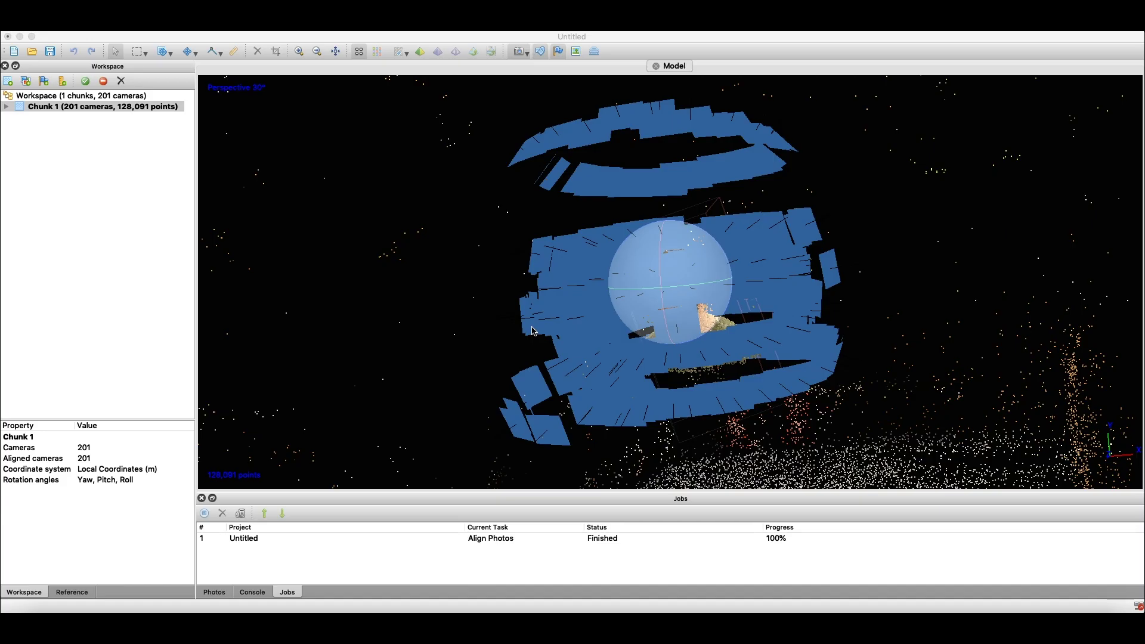
# Orbit the sparse cloud to face the head and hide the camera positions
pyautogui.moveTo(726, 279)
pyautogui.mouseDown()
pyautogui.moveTo(712, 295)
pyautogui.moveTo(677, 288)
pyautogui.moveTo(679, 311)
pyautogui.moveTo(696, 286)
pyautogui.moveTo(736, 271)
pyautogui.mouseUp()
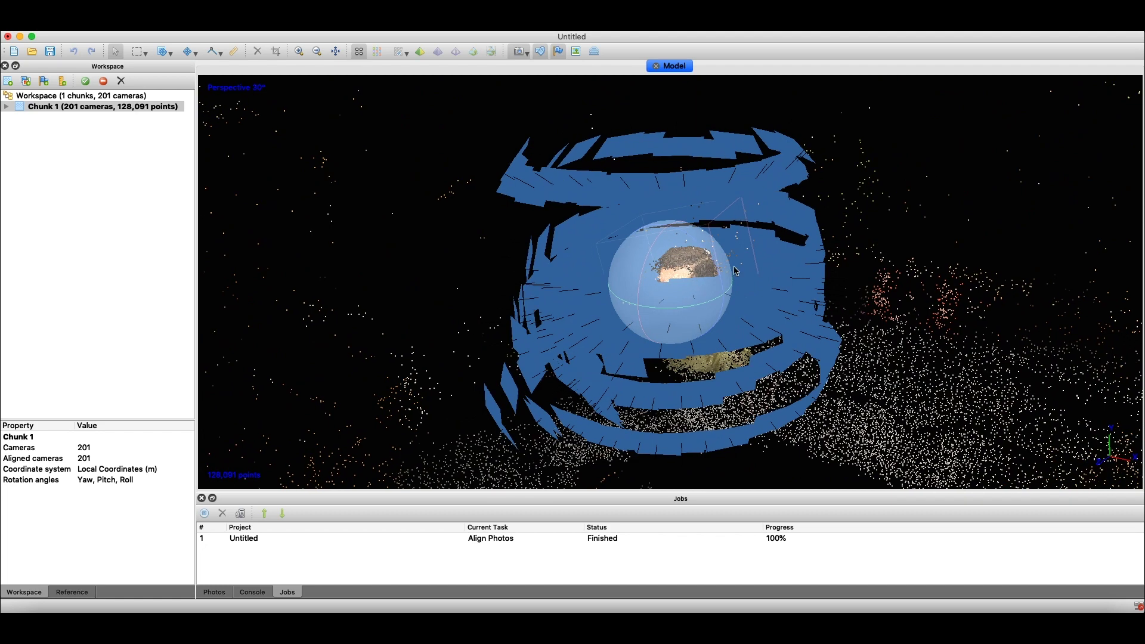
pyautogui.moveTo(650, 296); pyautogui.dragTo(695, 290)
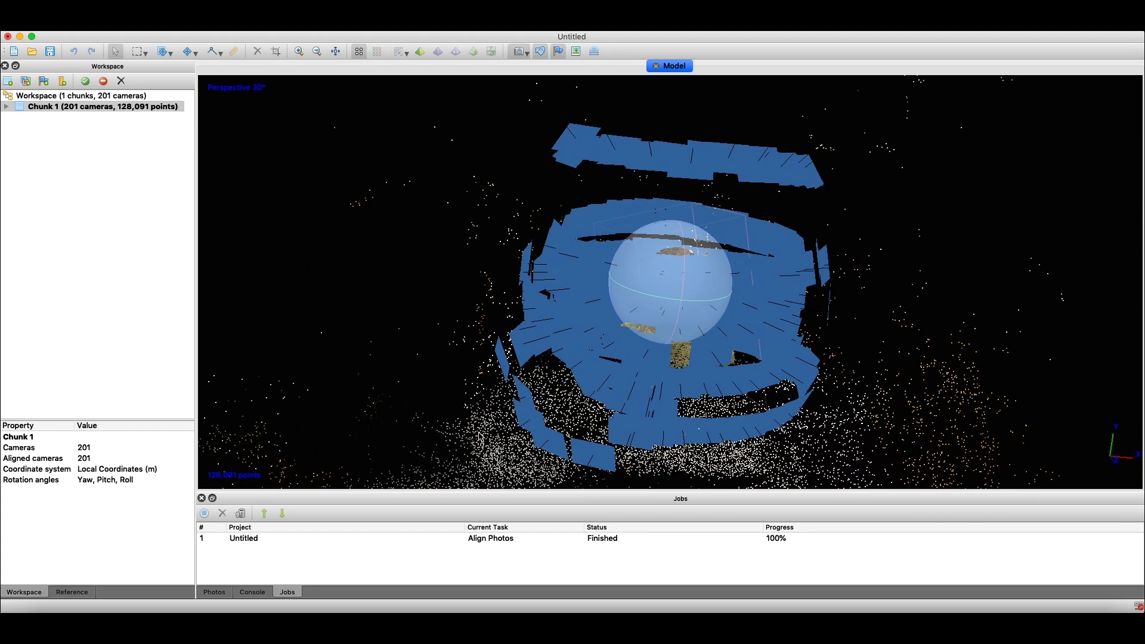
pyautogui.moveTo(481, 437); pyautogui.dragTo(514, 429)
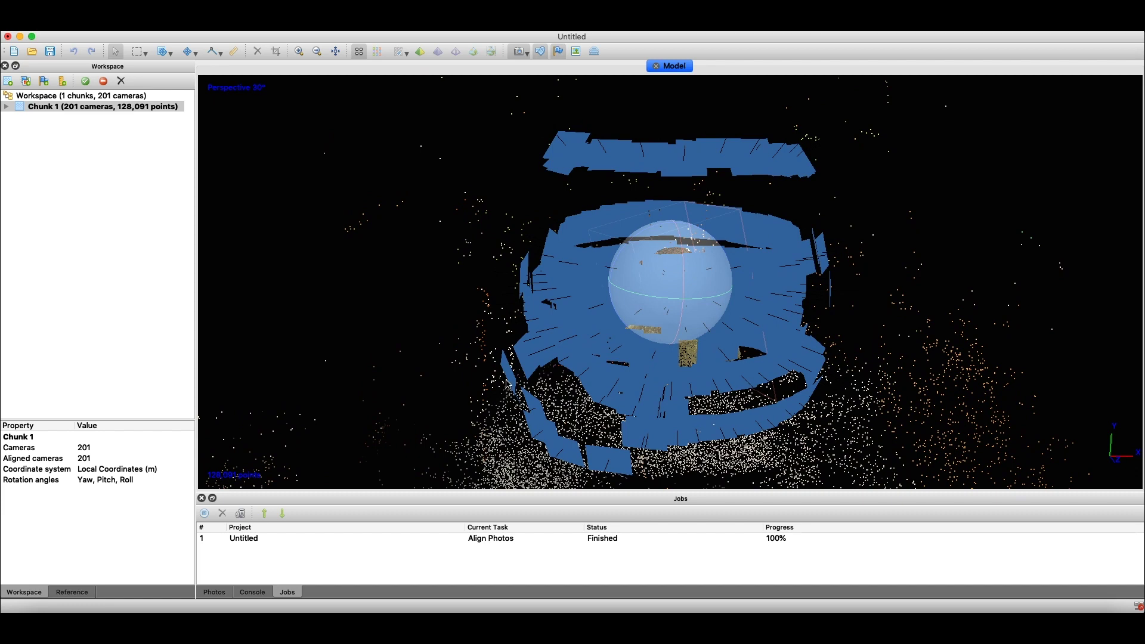
pyautogui.moveTo(510, 341); pyautogui.dragTo(533, 344)
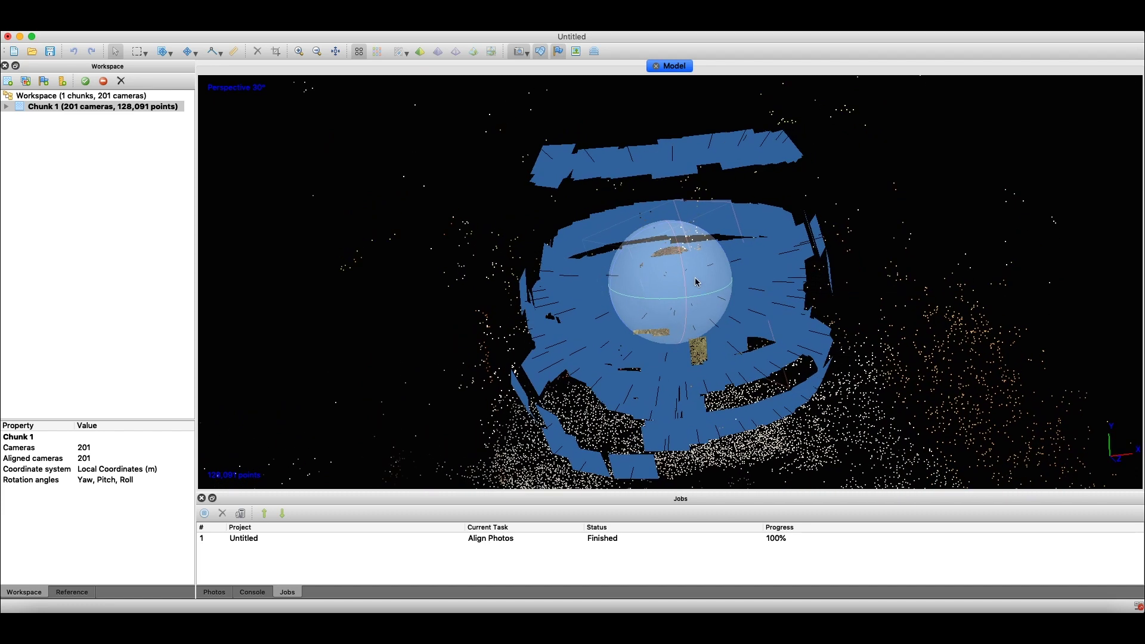
pyautogui.moveTo(697, 283); pyautogui.dragTo(574, 73)
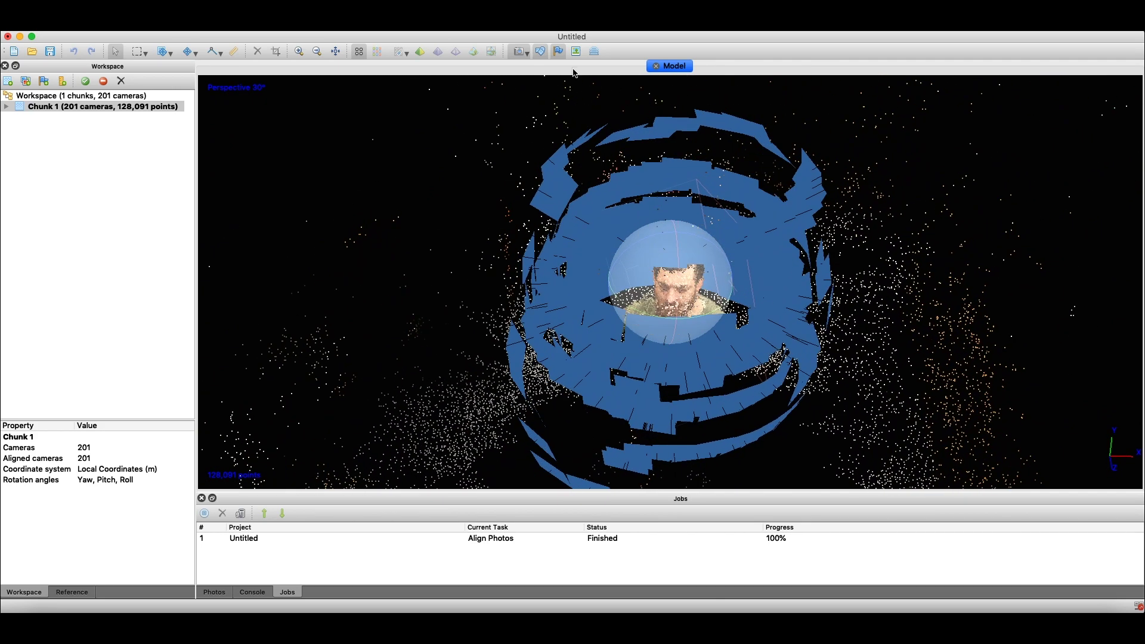
pyautogui.click(520, 54)
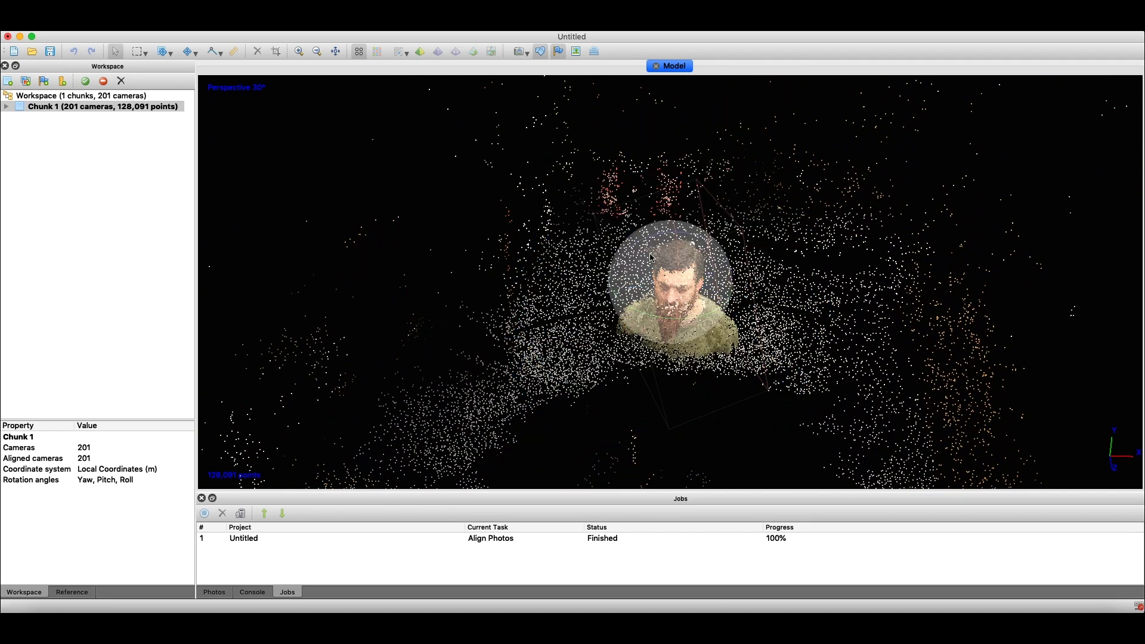
# Zoom in and orbit to inspect the head from the side and above
pyautogui.scroll(6, 690, 295)
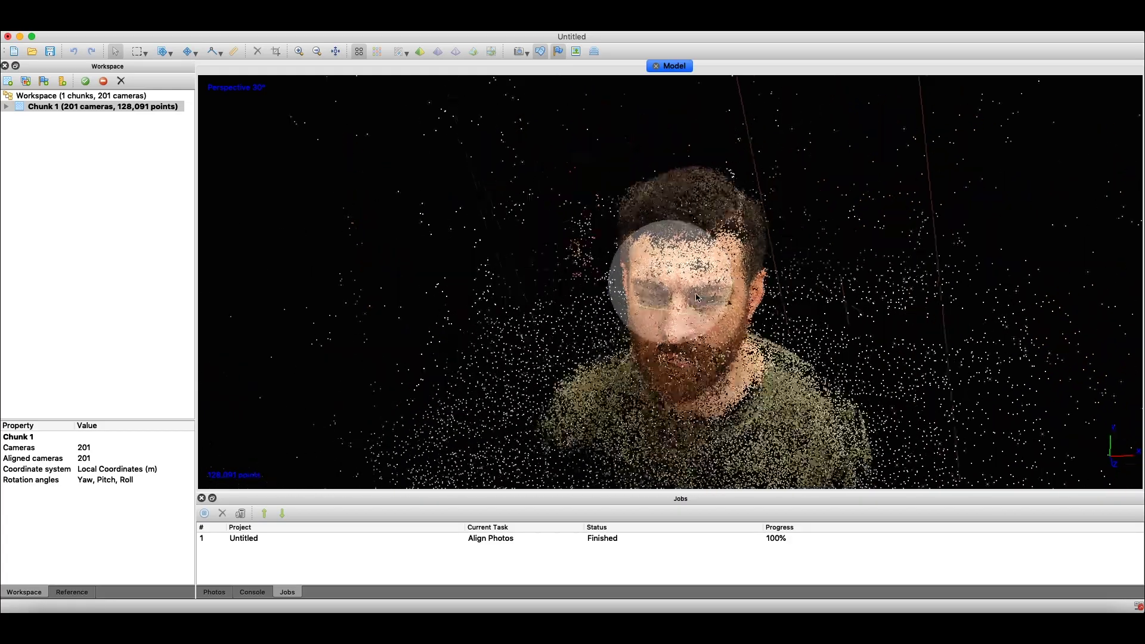
pyautogui.moveTo(691, 295); pyautogui.dragTo(576, 78)
pyautogui.moveTo(620, 270); pyautogui.dragTo(543, 253)
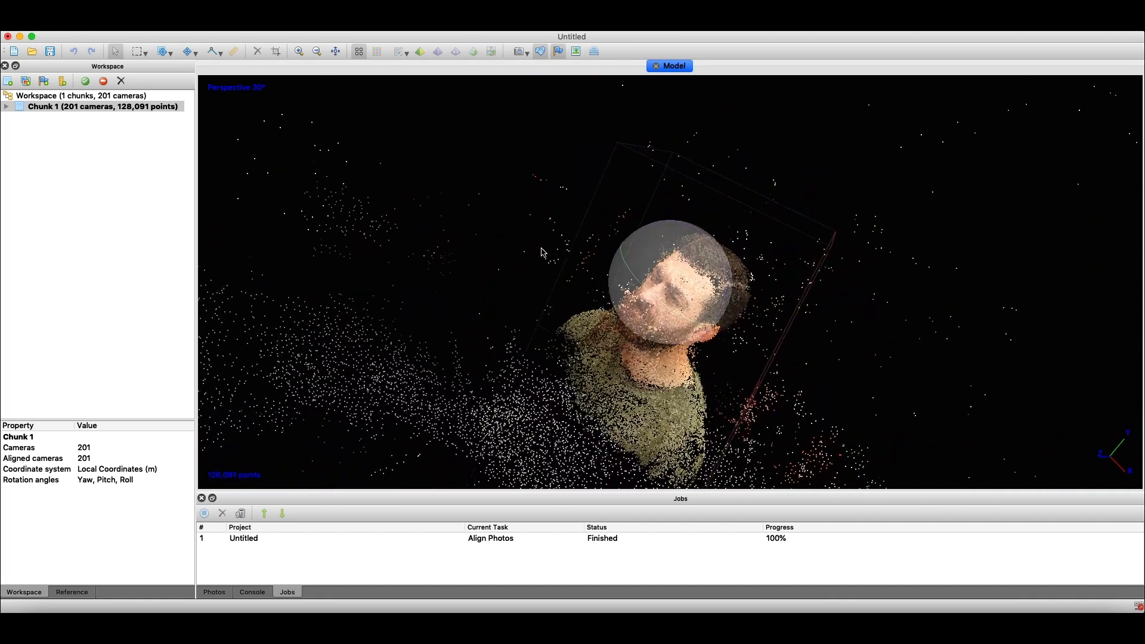
pyautogui.moveTo(775, 351); pyautogui.dragTo(799, 310)
pyautogui.moveTo(635, 289); pyautogui.dragTo(675, 309)
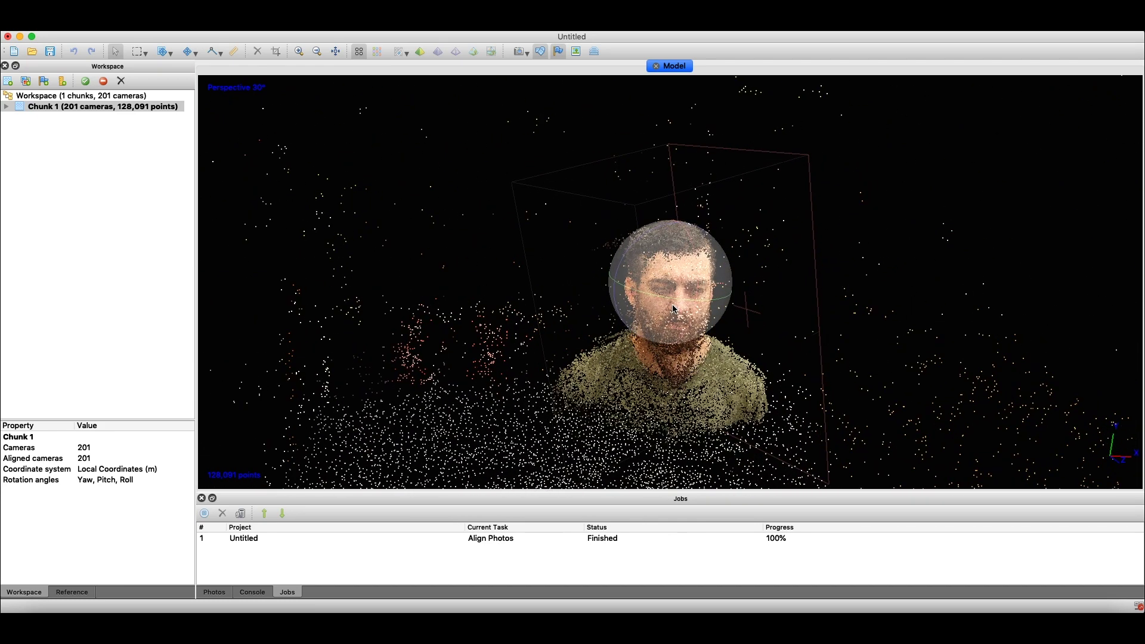
pyautogui.click(144, 56)
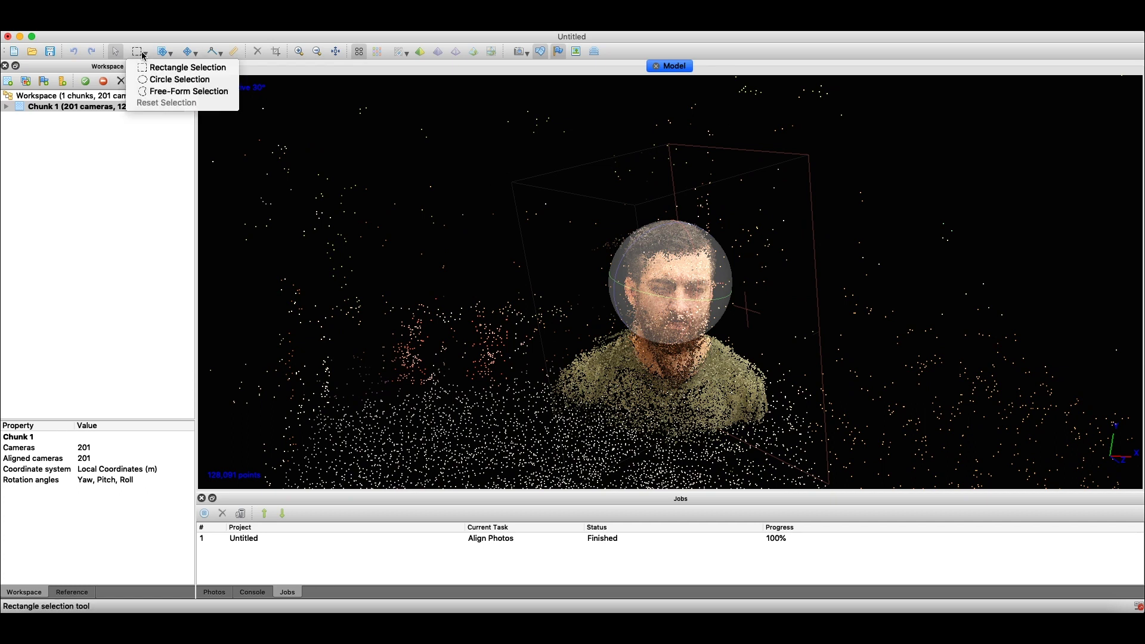
# Lasso the head and shoulders with free-form selection and crop to 114,365 points
pyautogui.click(156, 93)
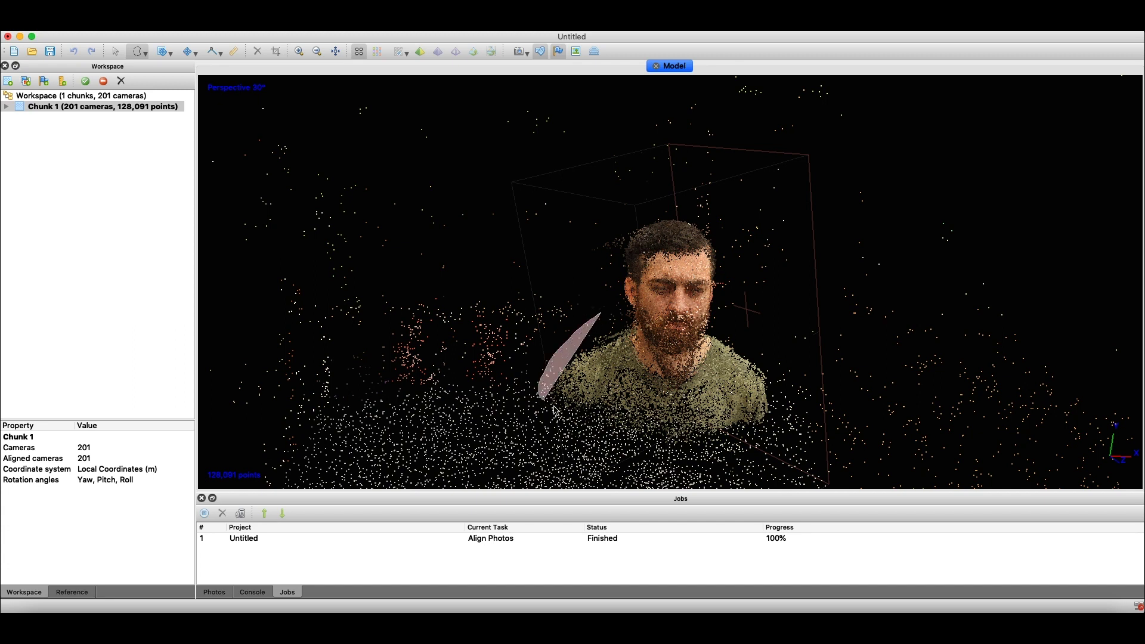
pyautogui.moveTo(554, 410)
pyautogui.mouseDown()
pyautogui.moveTo(722, 442)
pyautogui.moveTo(767, 437)
pyautogui.moveTo(780, 387)
pyautogui.mouseUp()
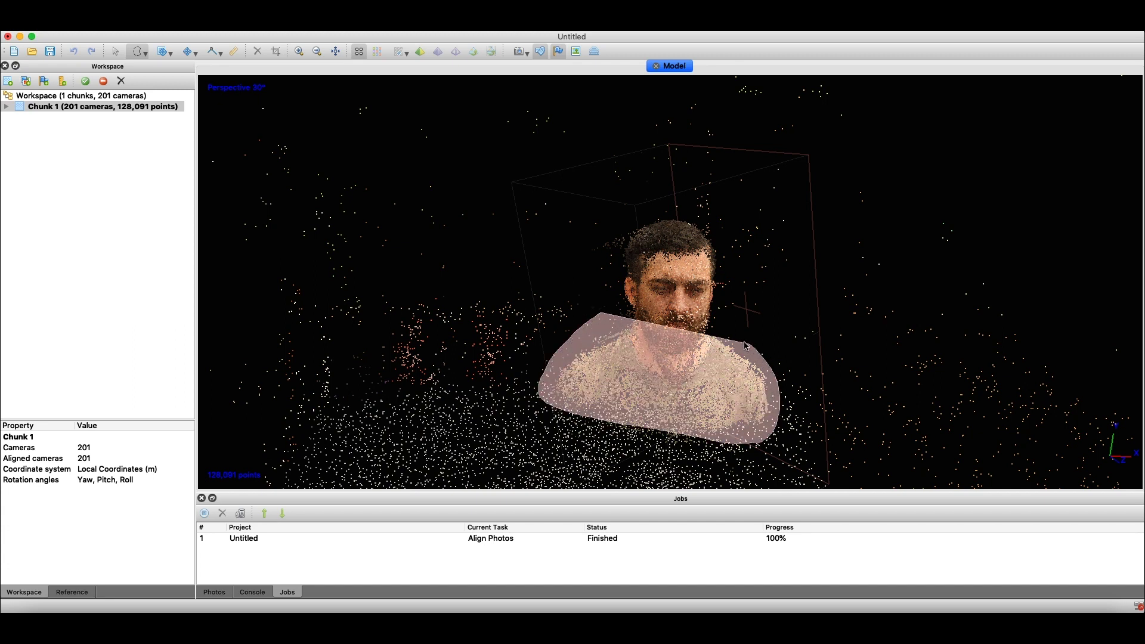
pyautogui.moveTo(725, 314); pyautogui.dragTo(724, 247)
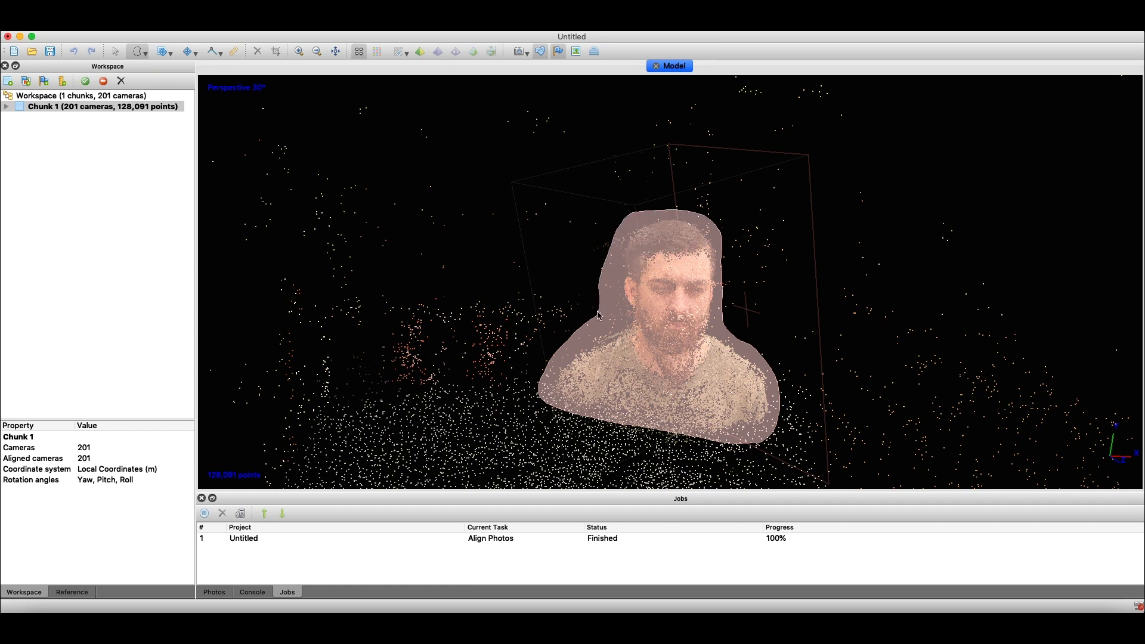
pyautogui.moveTo(599, 316); pyautogui.dragTo(599, 315)
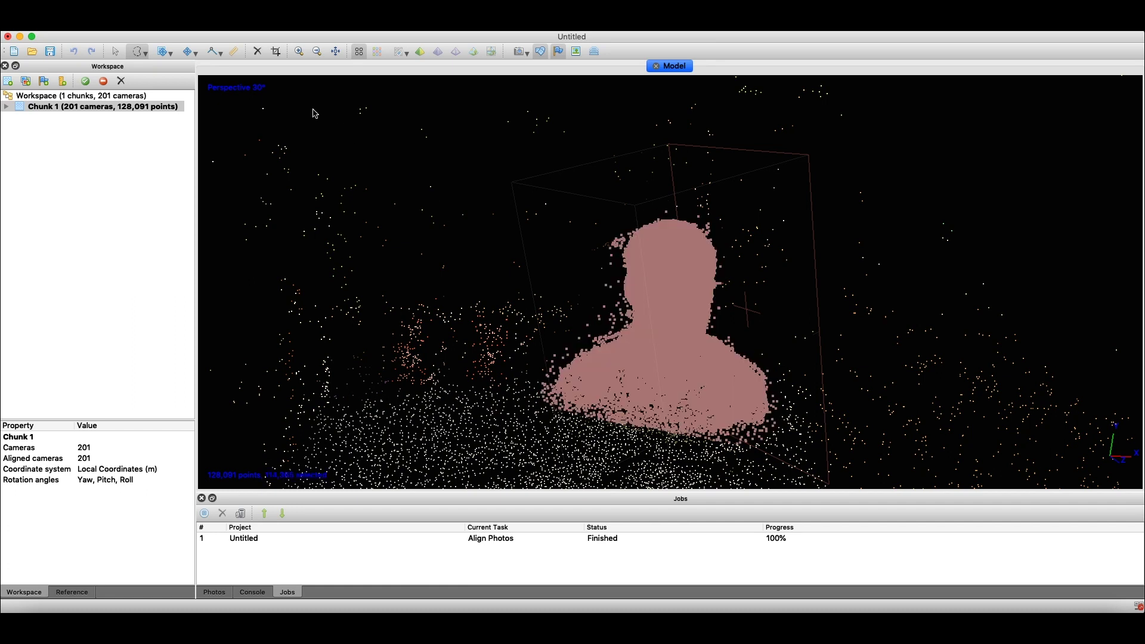
pyautogui.click(276, 53)
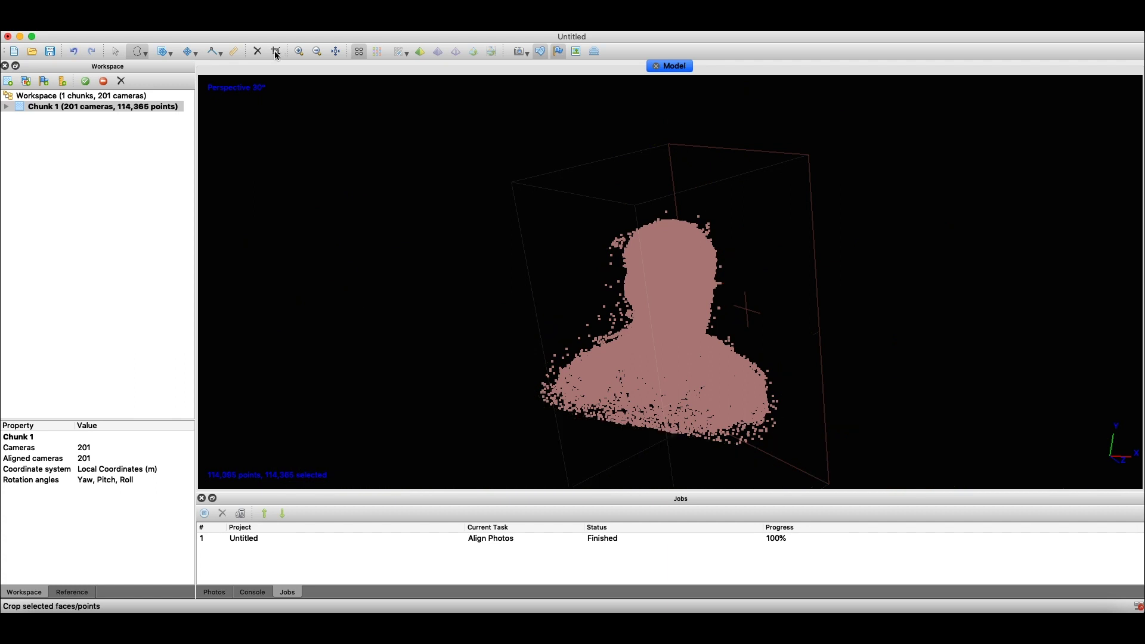
pyautogui.scroll(-5, 535, 251)
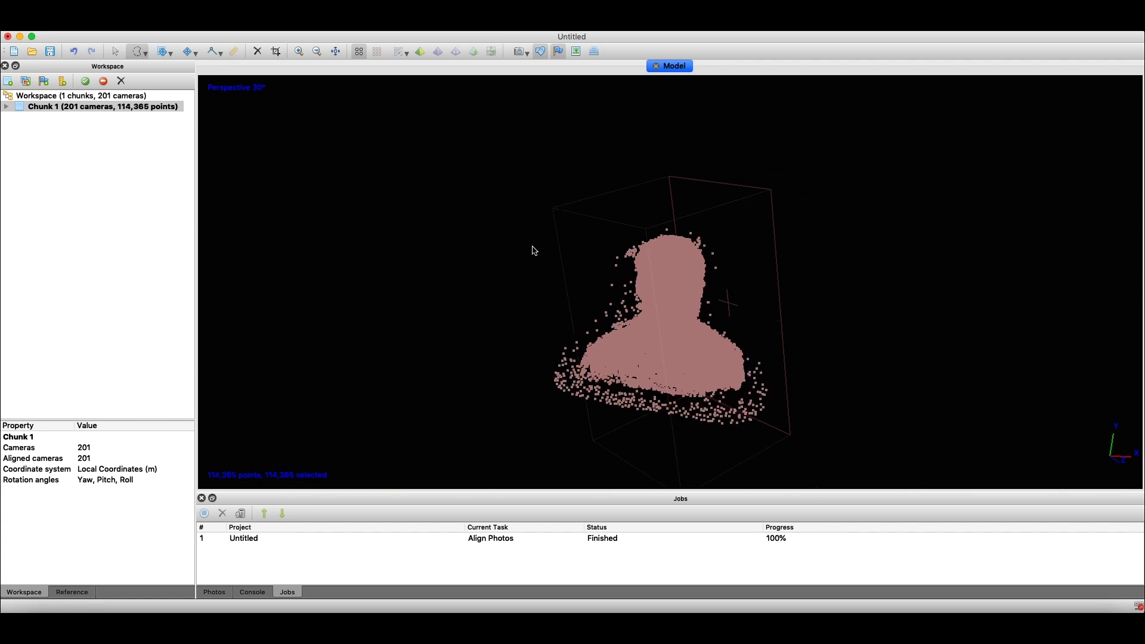
pyautogui.scroll(2, 535, 251)
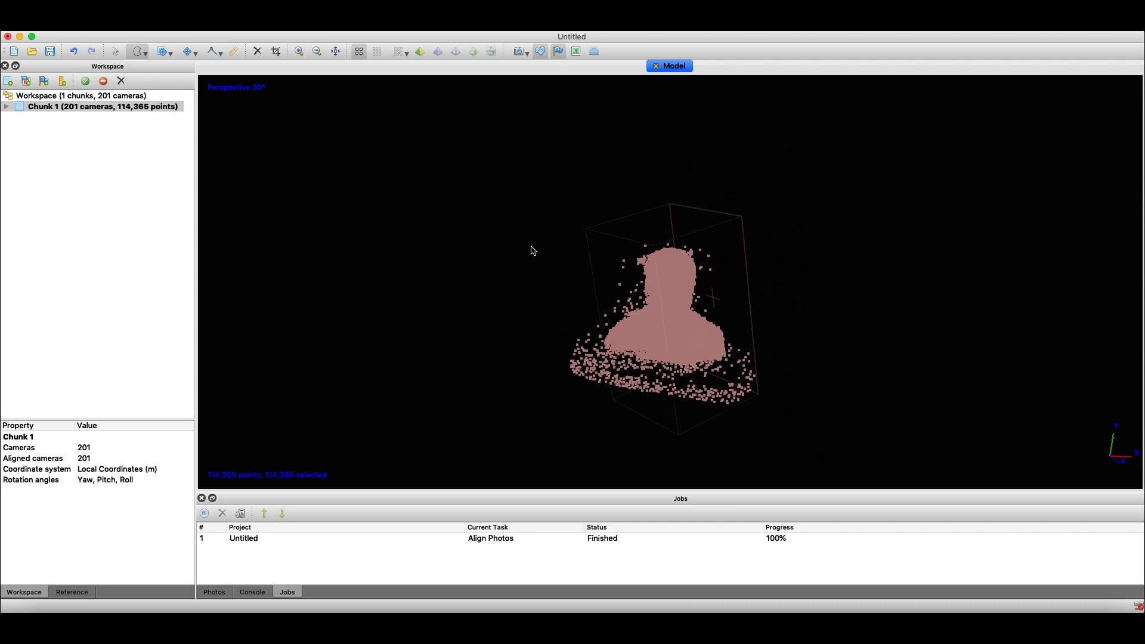
# Delete the 741-point stray cluster at the lower right, undoing an accidental bust deletion
pyautogui.click(117, 52)
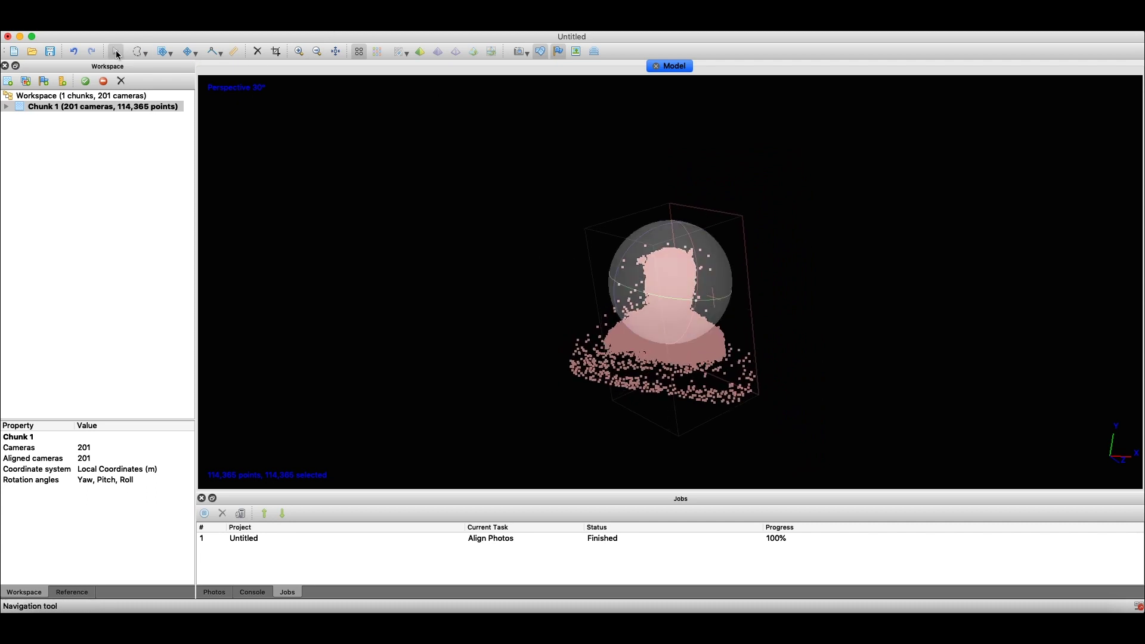
pyautogui.moveTo(824, 354); pyautogui.dragTo(924, 416)
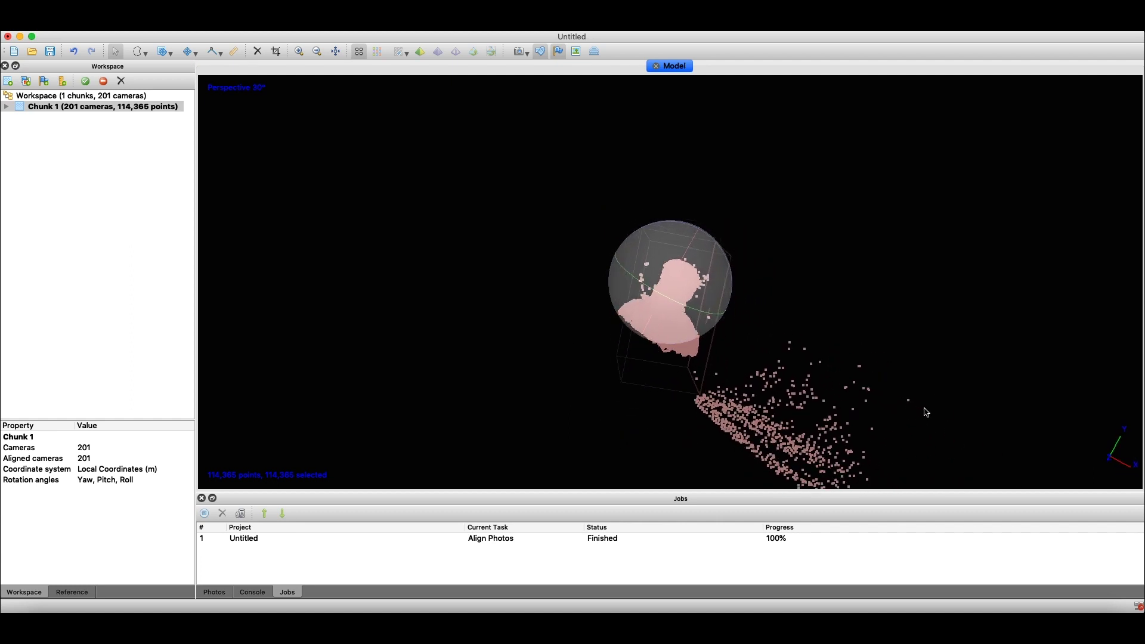
pyautogui.moveTo(926, 412); pyautogui.dragTo(735, 300)
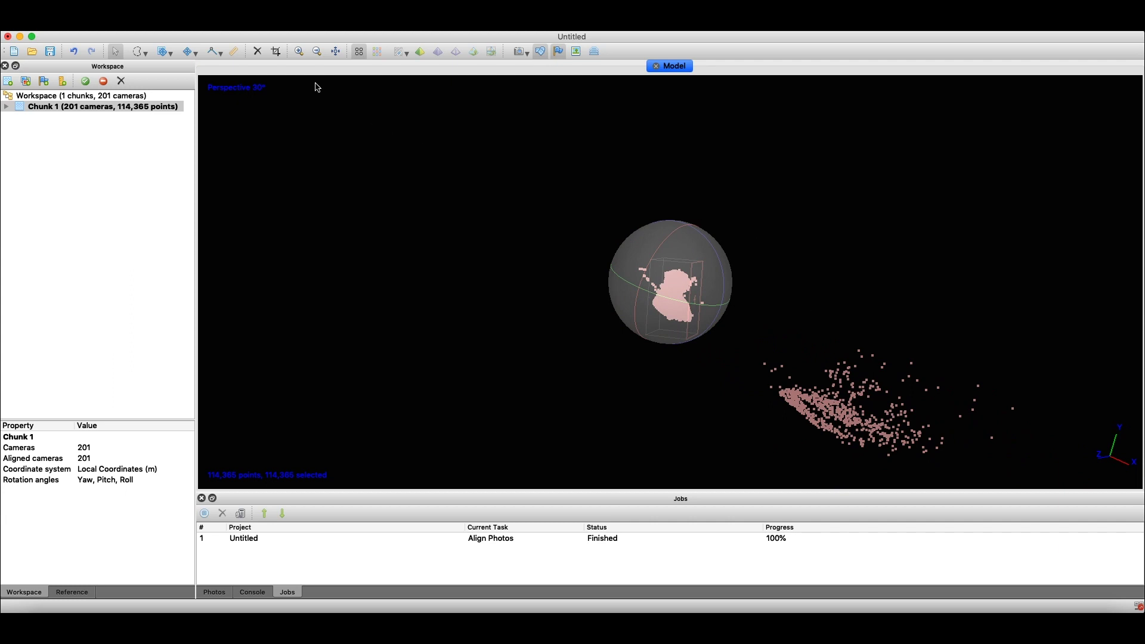
pyautogui.click(259, 52)
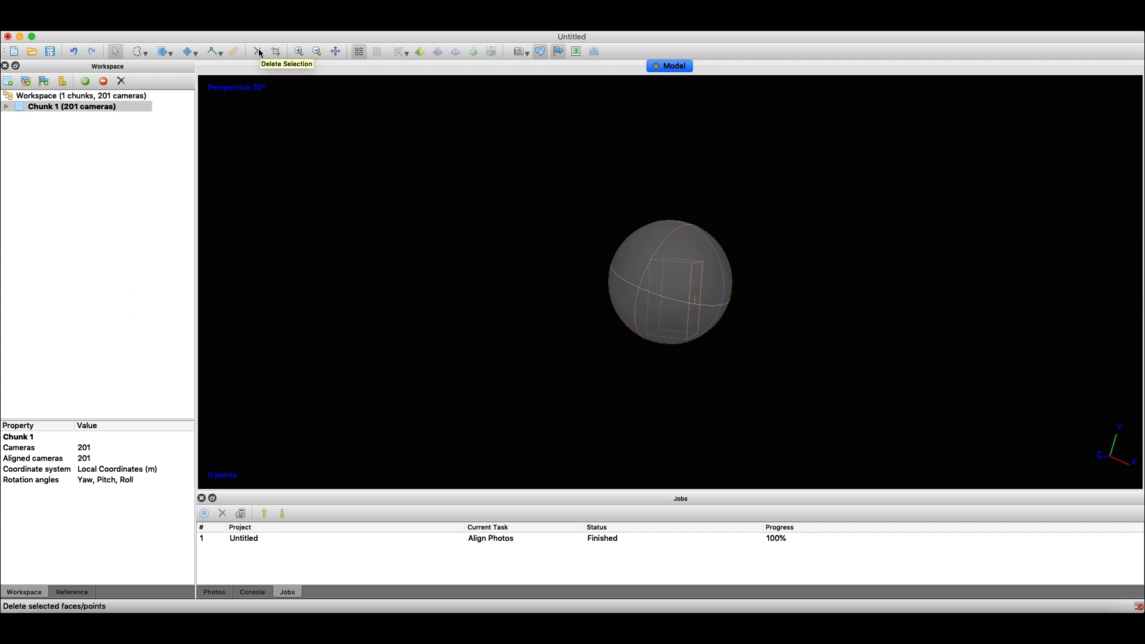
pyautogui.hotkey('ctrl', 'z')
pyautogui.click(139, 53)
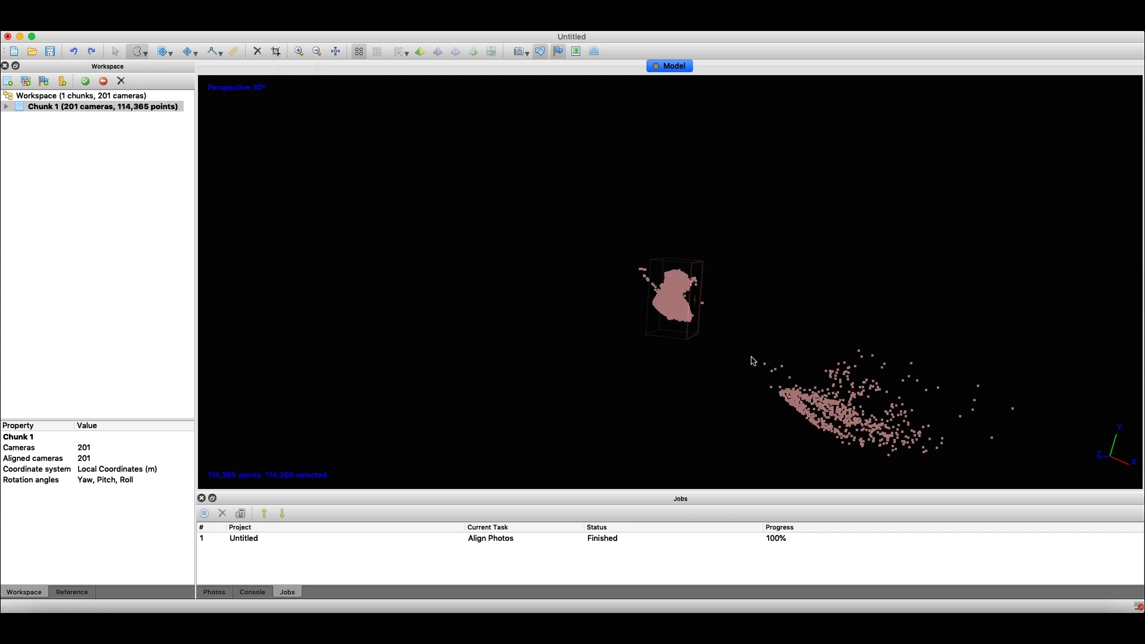
pyautogui.moveTo(800, 338)
pyautogui.mouseDown()
pyautogui.moveTo(741, 401)
pyautogui.moveTo(1050, 435)
pyautogui.moveTo(884, 341)
pyautogui.mouseUp()
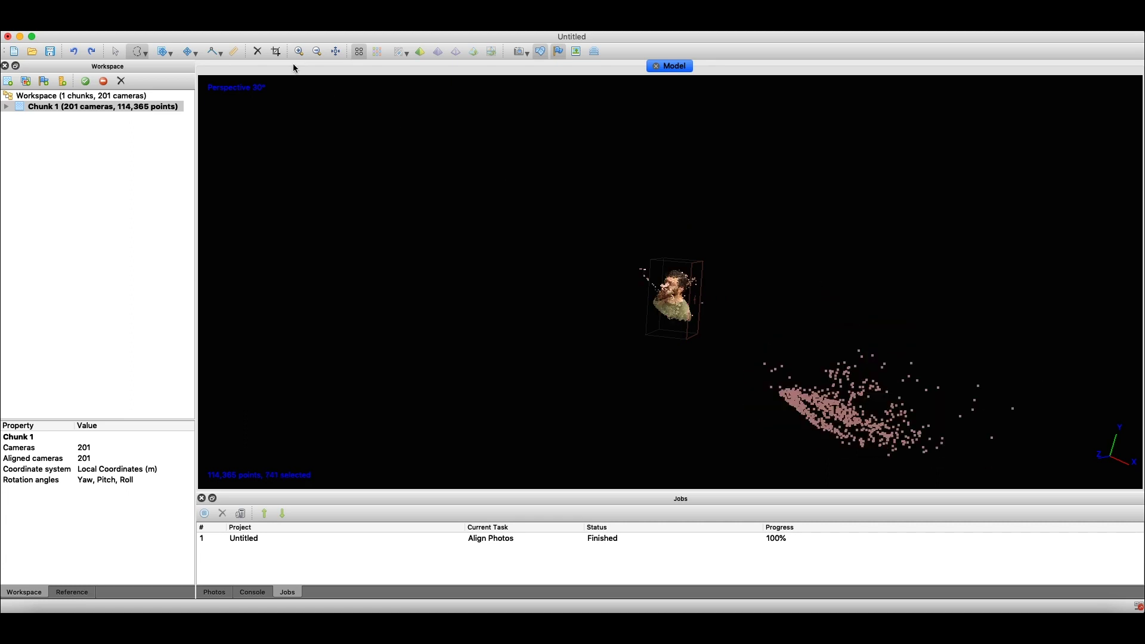
pyautogui.click(258, 53)
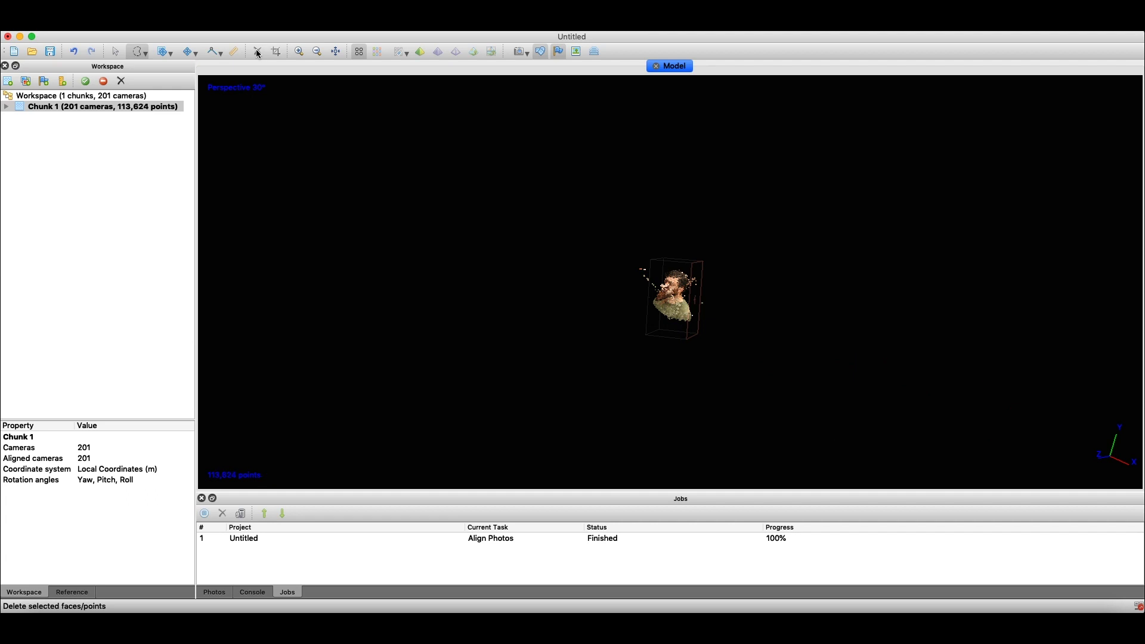
pyautogui.scroll(5, 719, 326)
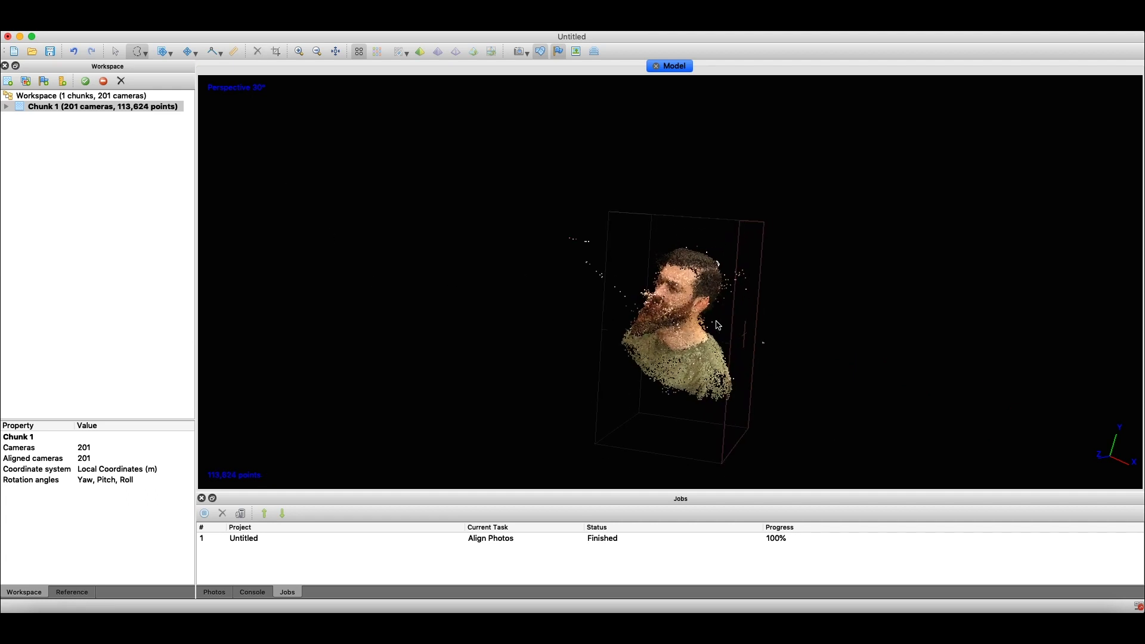
# Delete the 17 stray points left of the head
pyautogui.click(116, 52)
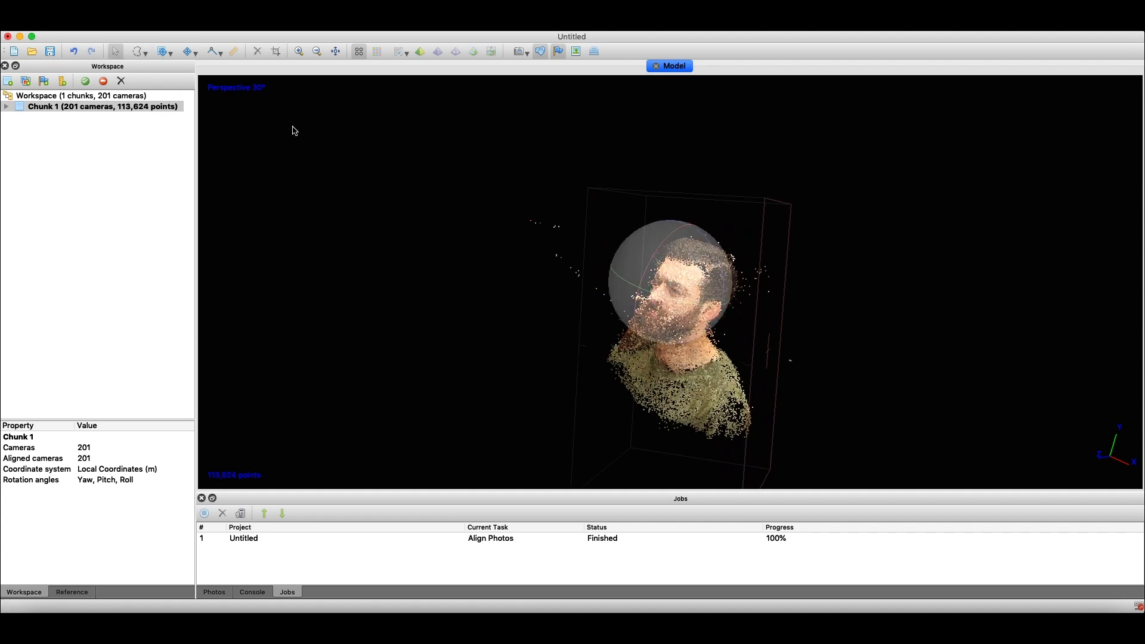
pyautogui.moveTo(570, 272); pyautogui.dragTo(599, 272)
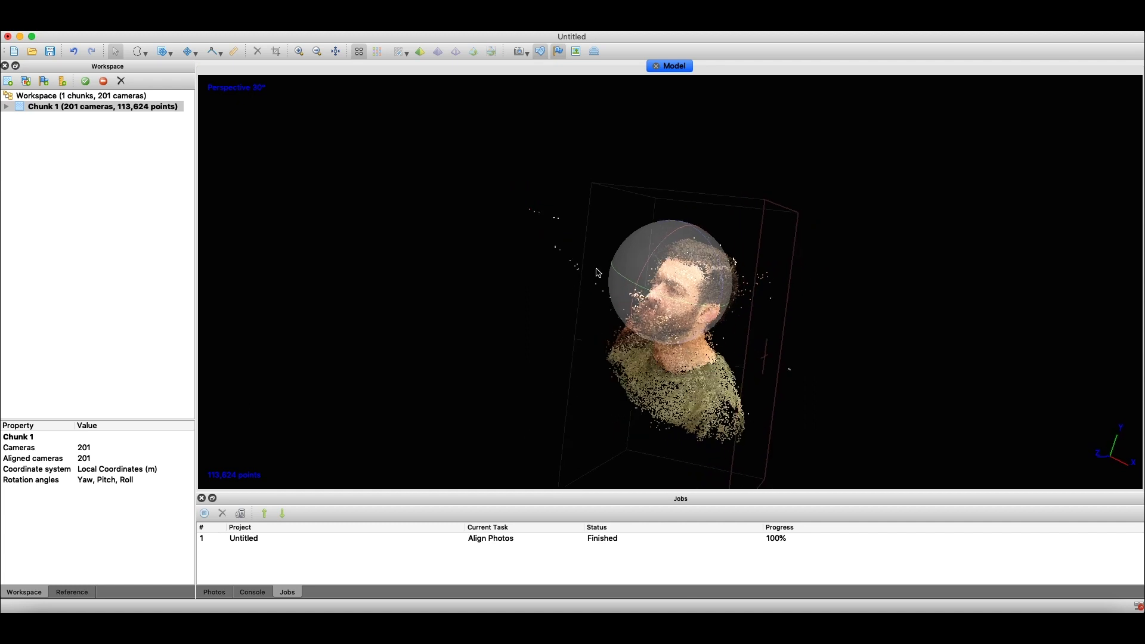
pyautogui.click(140, 52)
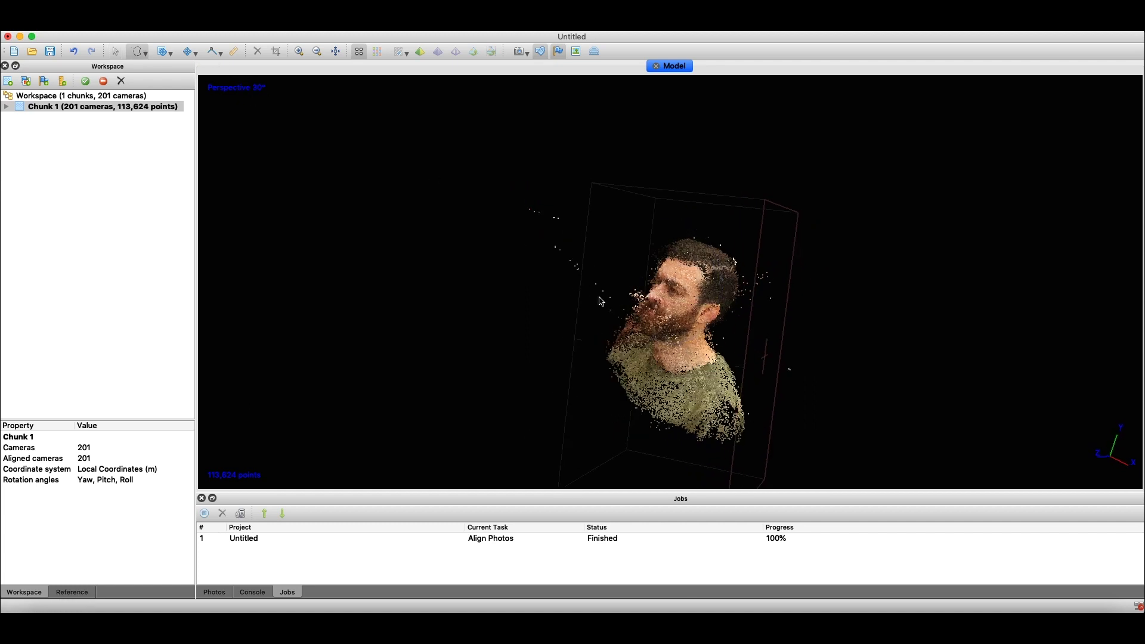
pyautogui.moveTo(617, 270)
pyautogui.mouseDown()
pyautogui.moveTo(539, 199)
pyautogui.moveTo(511, 220)
pyautogui.mouseUp()
pyautogui.press('Delete')
# Delete the torso points below the head from a profile view
pyautogui.press('v')
pyautogui.moveTo(337, 134); pyautogui.dragTo(170, 66)
pyautogui.click(139, 52)
pyautogui.moveTo(769, 331)
pyautogui.mouseDown()
pyautogui.moveTo(667, 361)
pyautogui.moveTo(799, 369)
pyautogui.mouseUp()
pyautogui.press('Delete')
# Delete the stray points in front of the face and above the head
pyautogui.scroll(5, 587, 356)
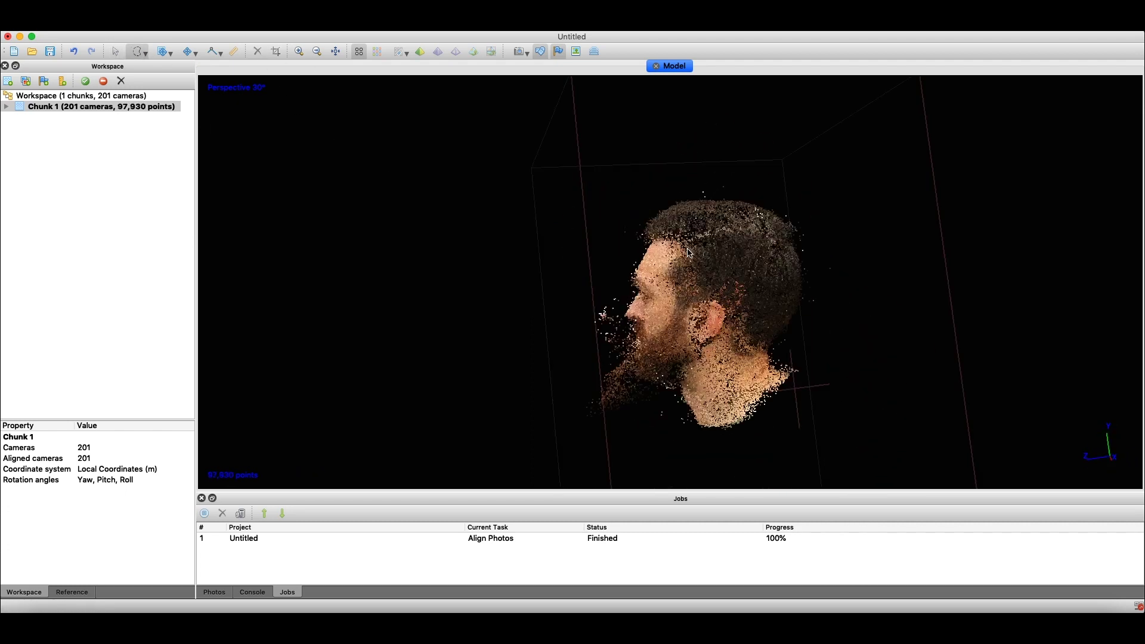
pyautogui.moveTo(588, 356)
pyautogui.mouseDown()
pyautogui.moveTo(620, 369)
pyautogui.moveTo(590, 358)
pyautogui.mouseUp()
pyautogui.press('Delete')
pyautogui.scroll(3, 590, 357)
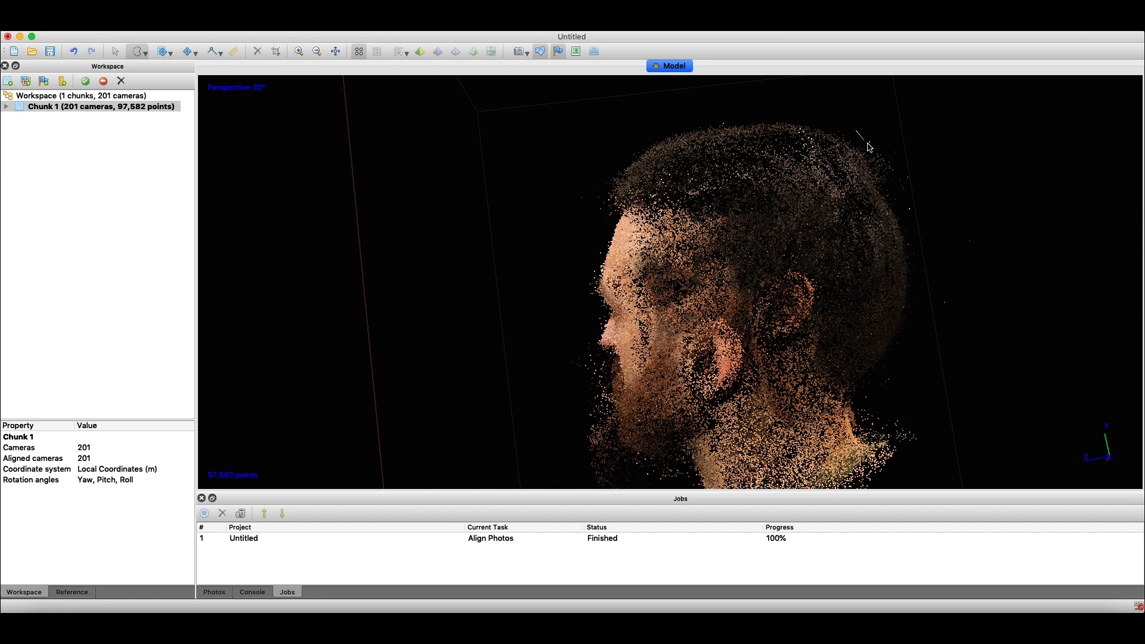
pyautogui.moveTo(865, 134); pyautogui.dragTo(861, 229)
pyautogui.press('Delete')
# Remove the remaining stray points under the head, leaving 95,492 points
pyautogui.press('v')
pyautogui.moveTo(417, 150); pyautogui.dragTo(362, 120)
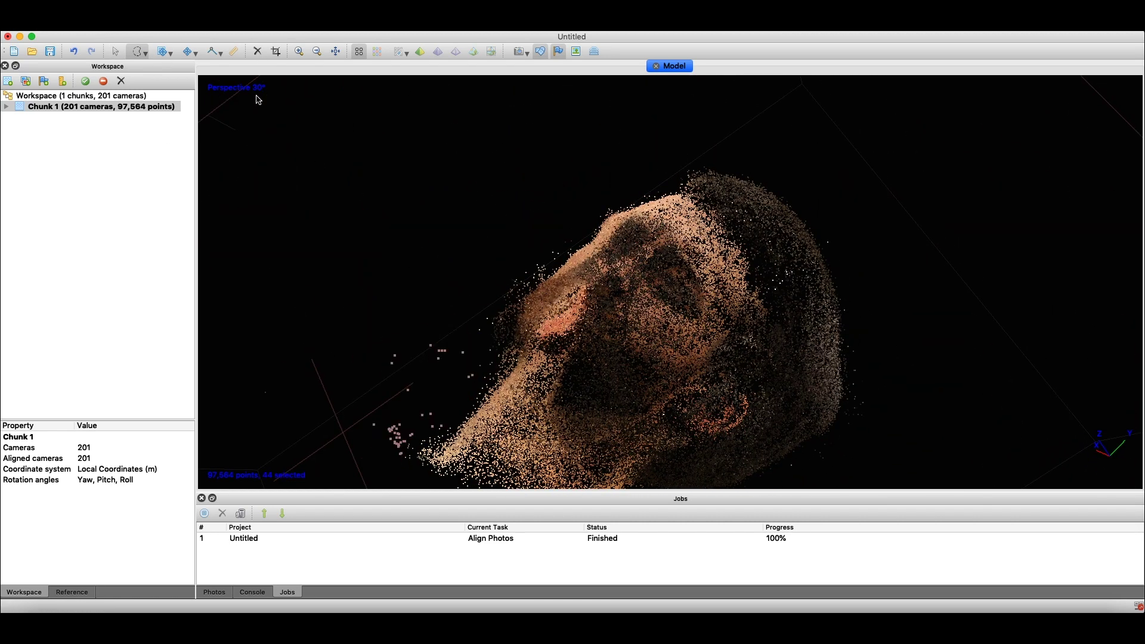
pyautogui.moveTo(596, 310); pyautogui.dragTo(597, 239)
pyautogui.click(139, 51)
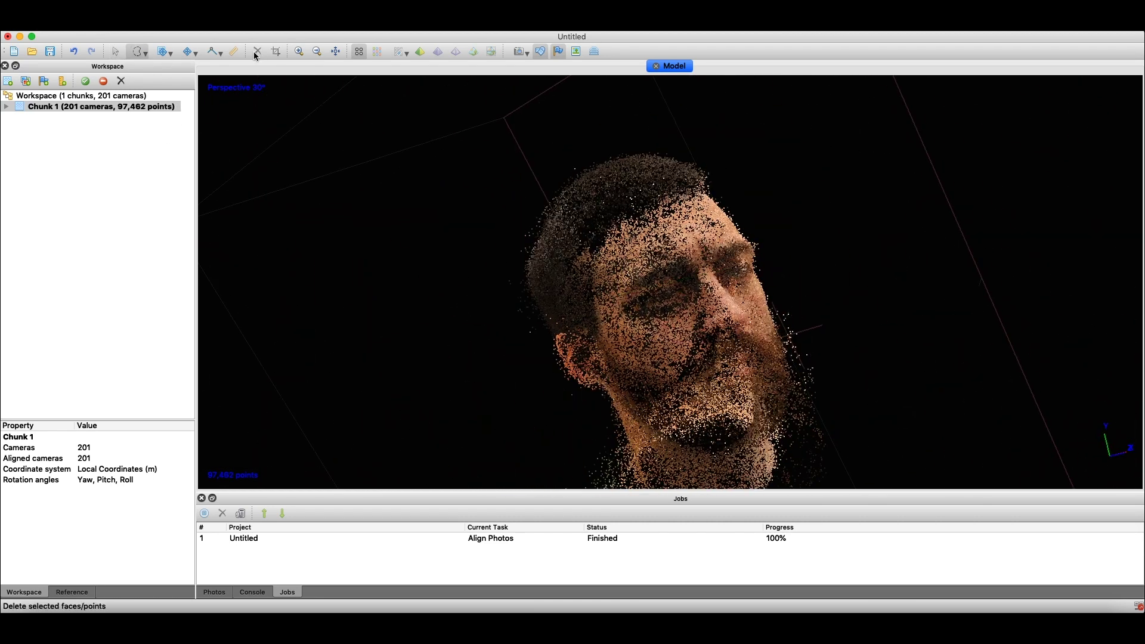
pyautogui.click(258, 52)
pyautogui.press('Delete')
pyautogui.moveTo(440, 289); pyautogui.dragTo(552, 236)
pyautogui.press('Delete')
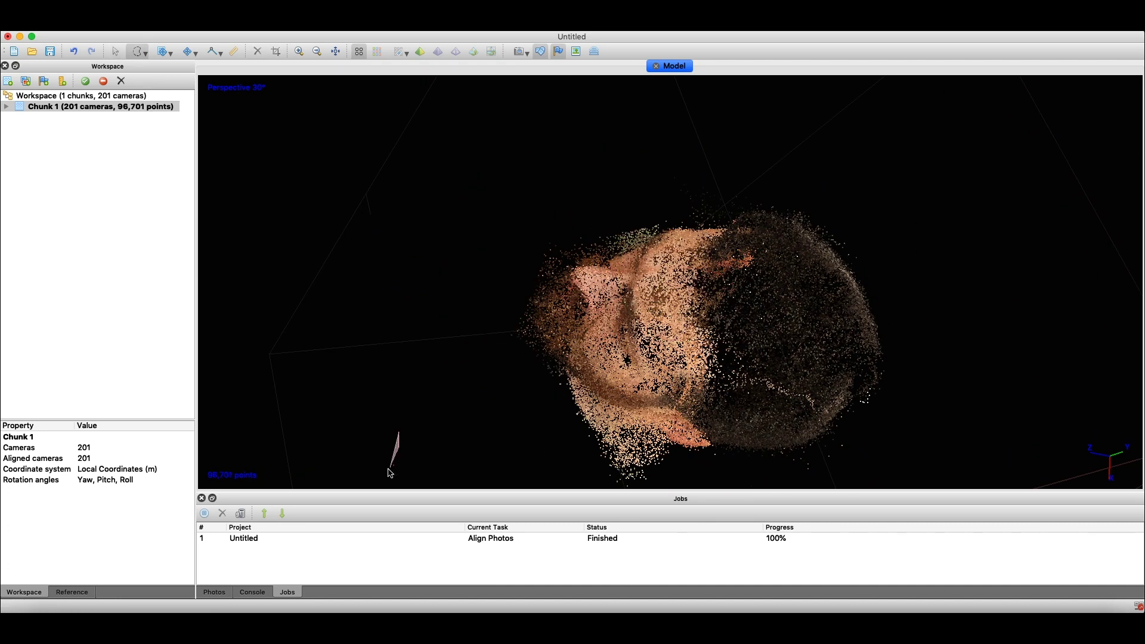
pyautogui.moveTo(870, 430); pyautogui.dragTo(805, 462)
pyautogui.click(258, 51)
pyautogui.moveTo(418, 179); pyautogui.dragTo(322, 218)
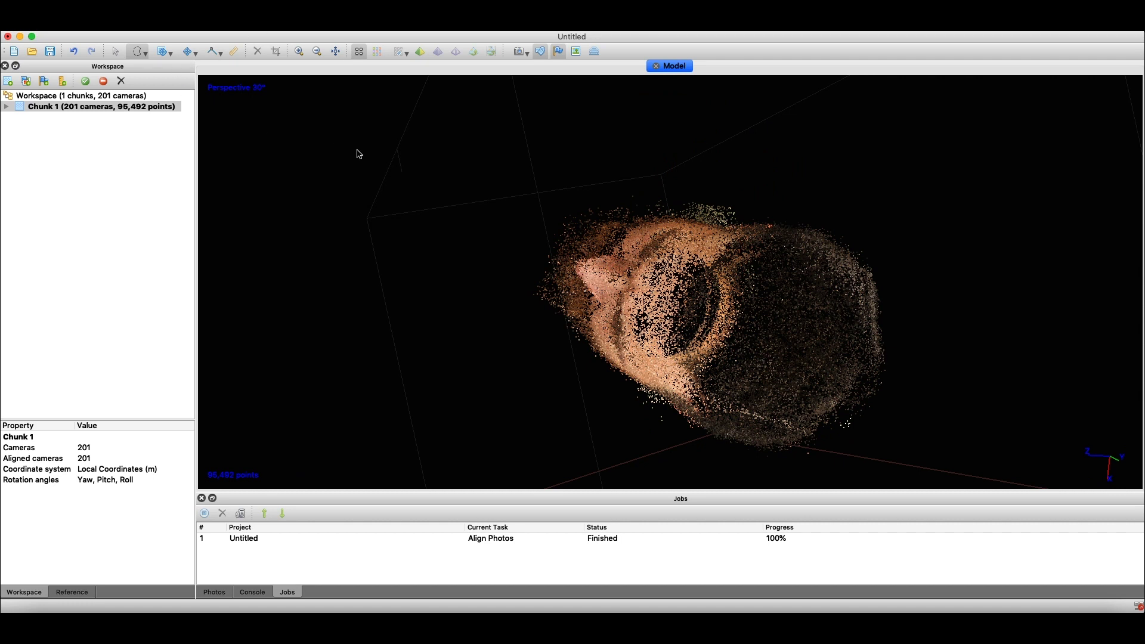
pyautogui.click(194, 24)
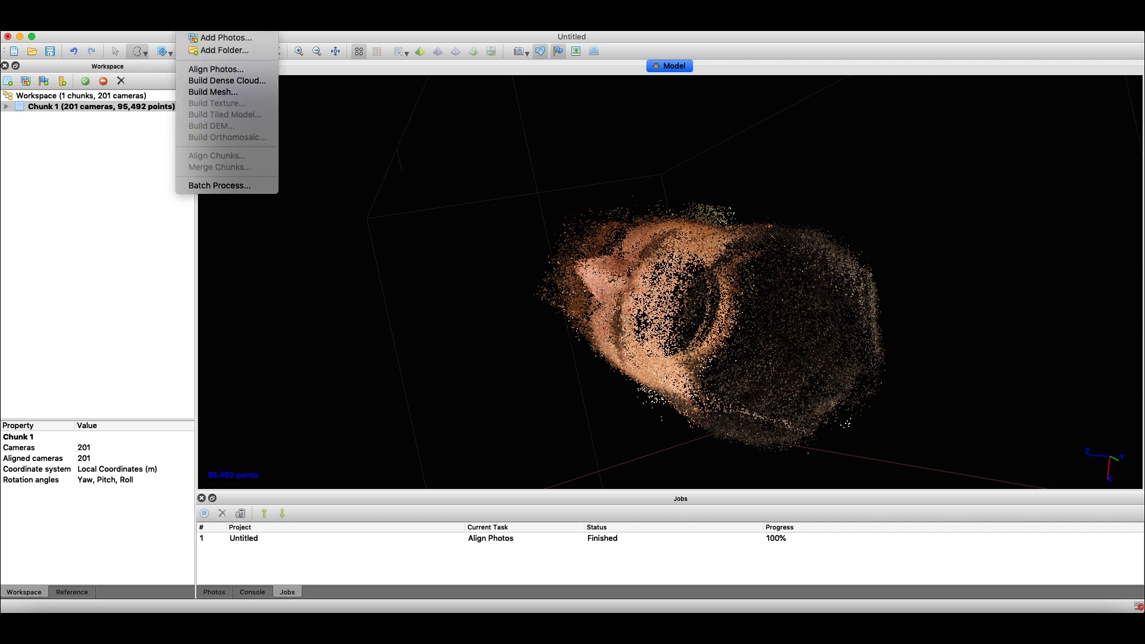
# Build a High-quality dense cloud with Aggressive depth filtering
pyautogui.click(220, 83)
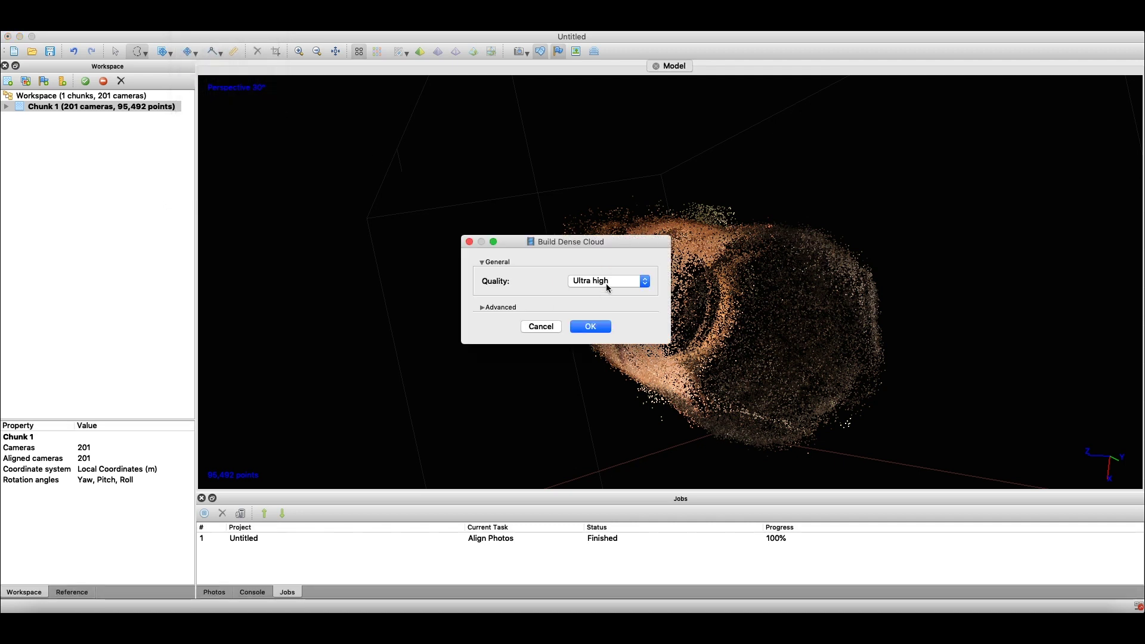
pyautogui.click(609, 288)
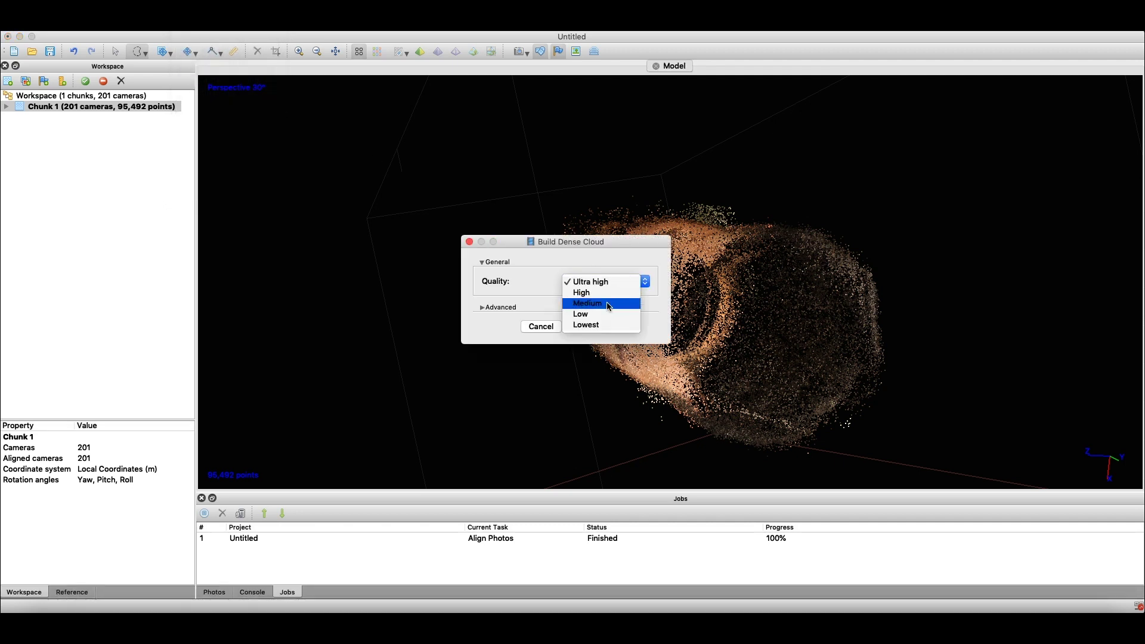
pyautogui.click(609, 305)
pyautogui.click(616, 285)
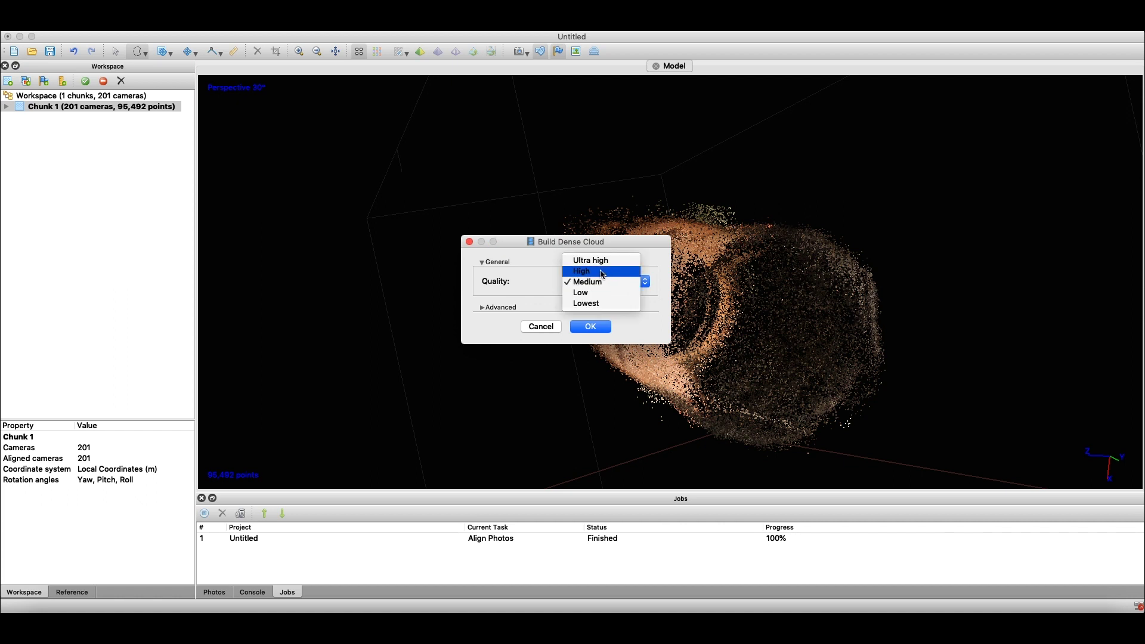
pyautogui.click(604, 273)
pyautogui.click(483, 308)
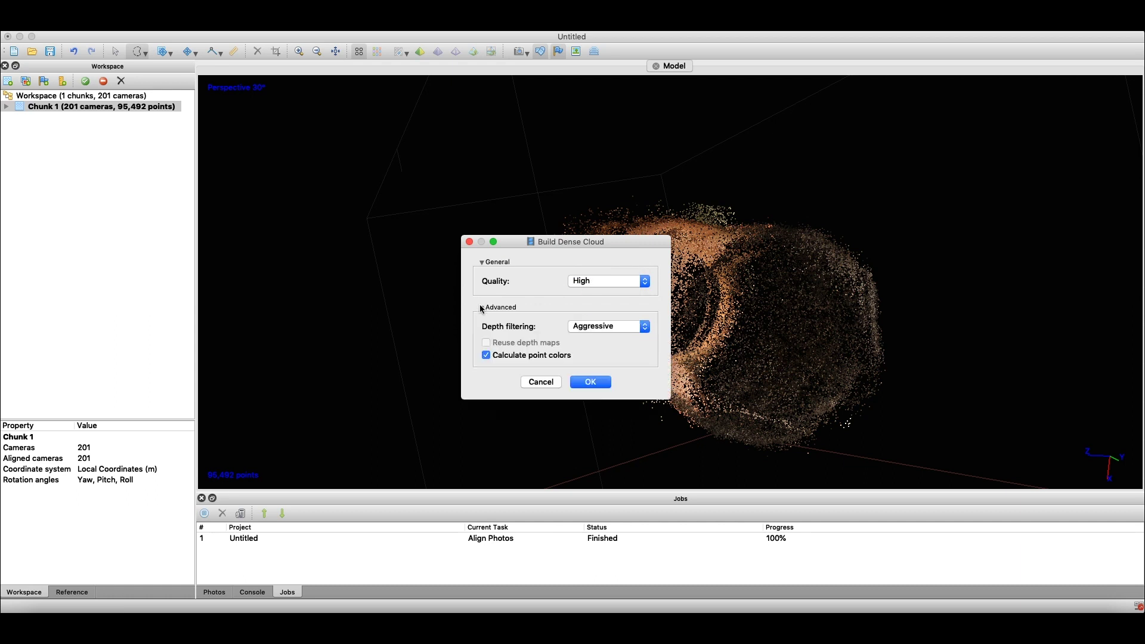
pyautogui.click(619, 333)
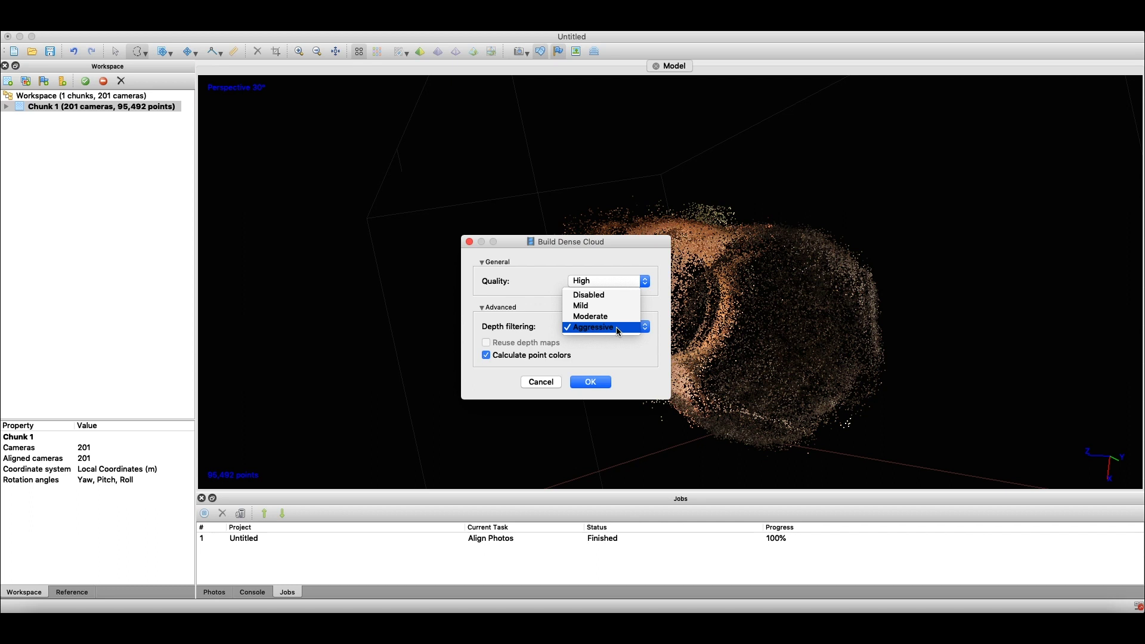
pyautogui.click(619, 332)
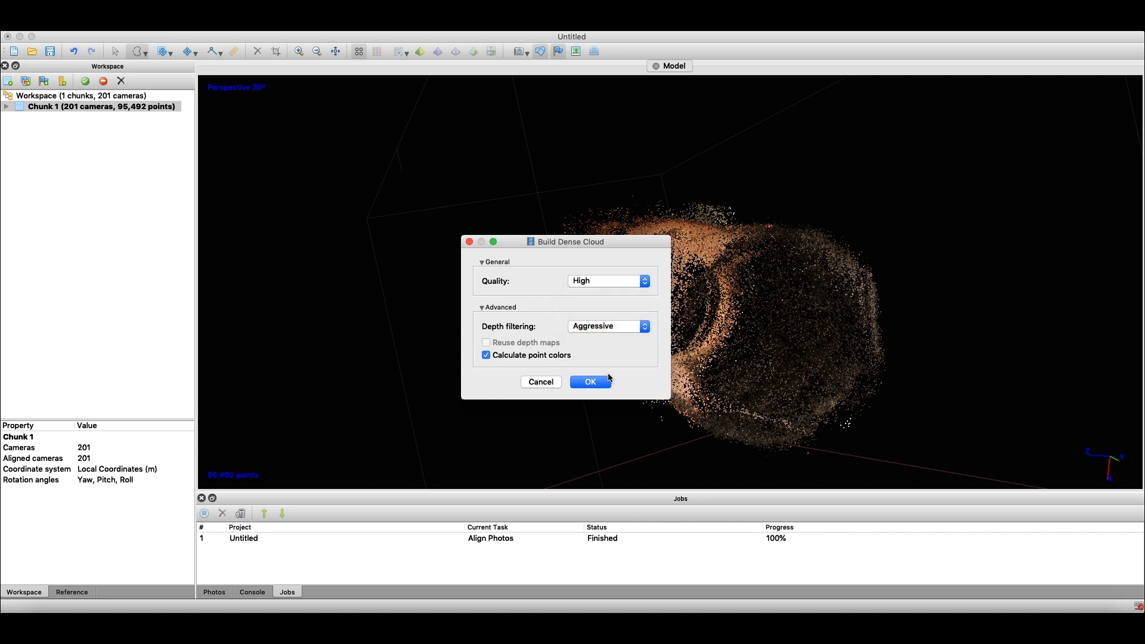
pyautogui.click(602, 383)
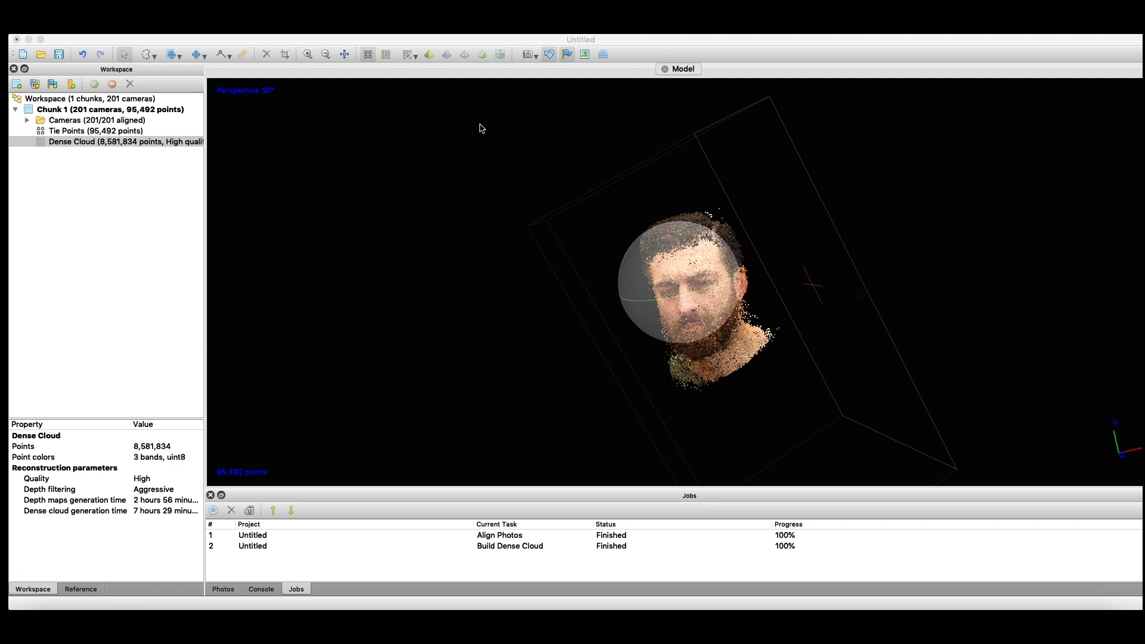
# Return to PhotoScan after the 8,581,834-point dense cloud finishes and close the Workflow menu
pyautogui.click(428, 38)
pyautogui.click(173, 54)
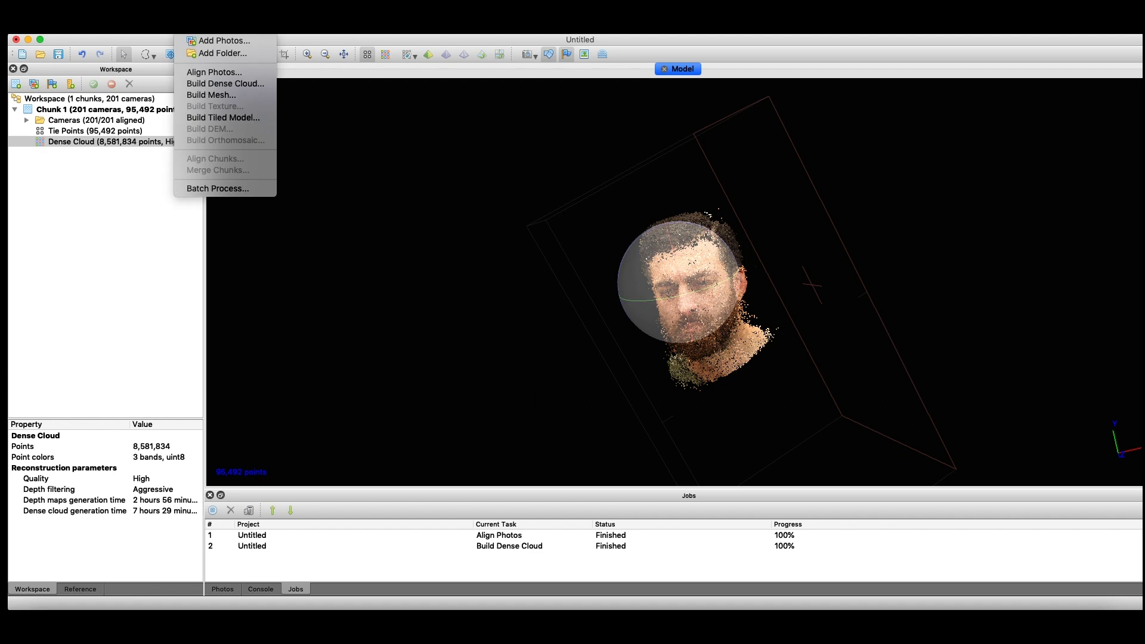
pyautogui.click(228, 97)
# Show the dense cloud and delete floating points and neck/shoulder points, leaving 6,801,639
pyautogui.click(385, 55)
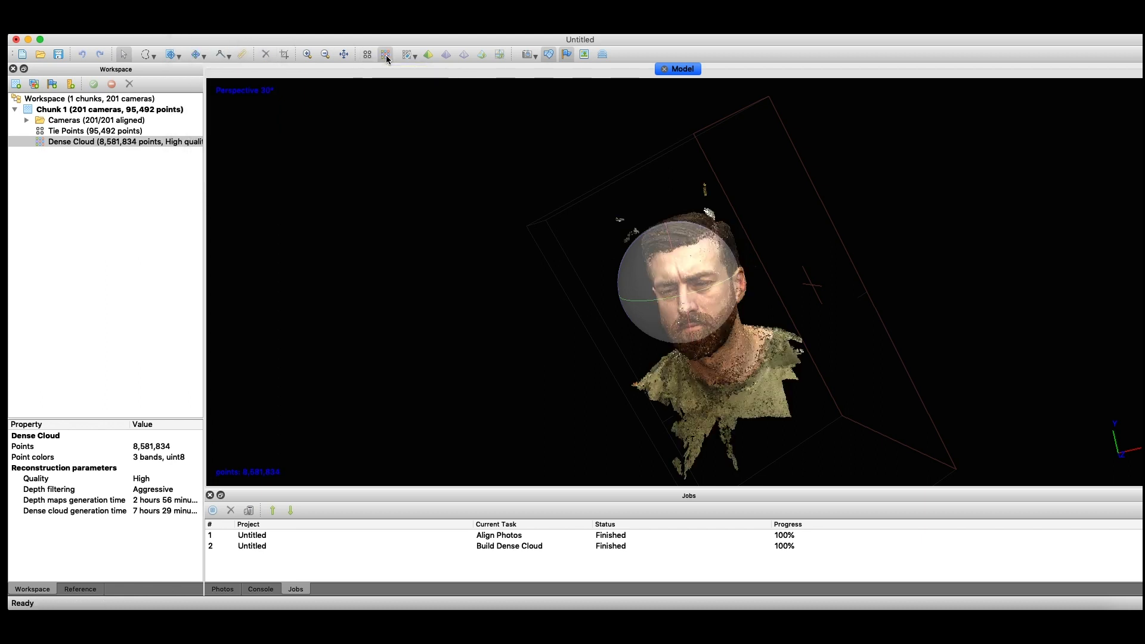
pyautogui.moveTo(685, 298); pyautogui.dragTo(587, 320)
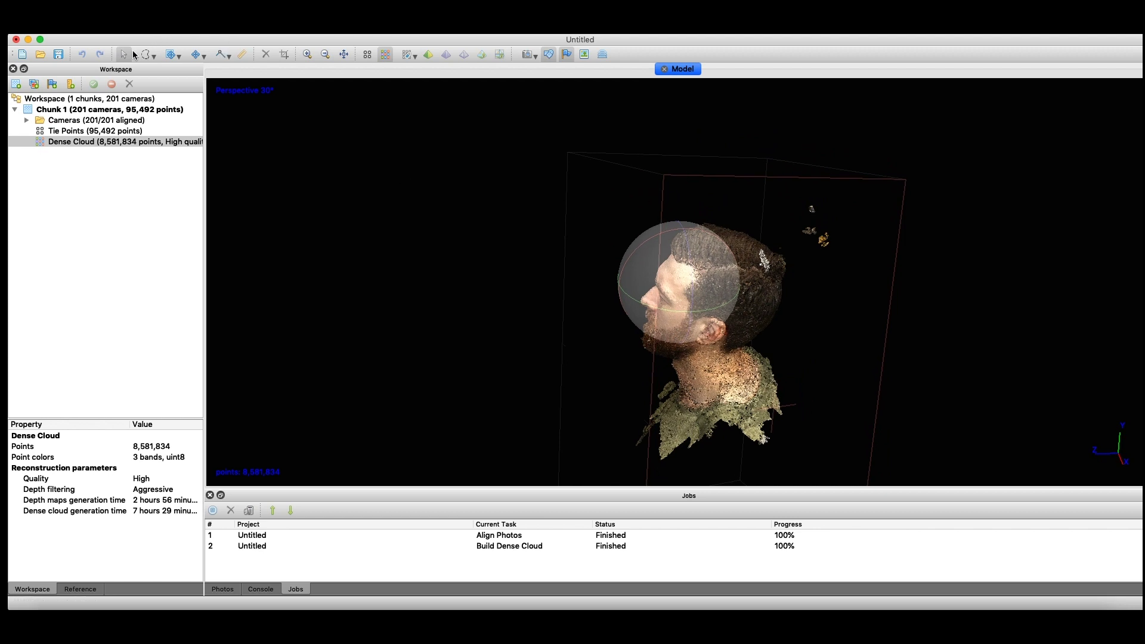
pyautogui.click(144, 54)
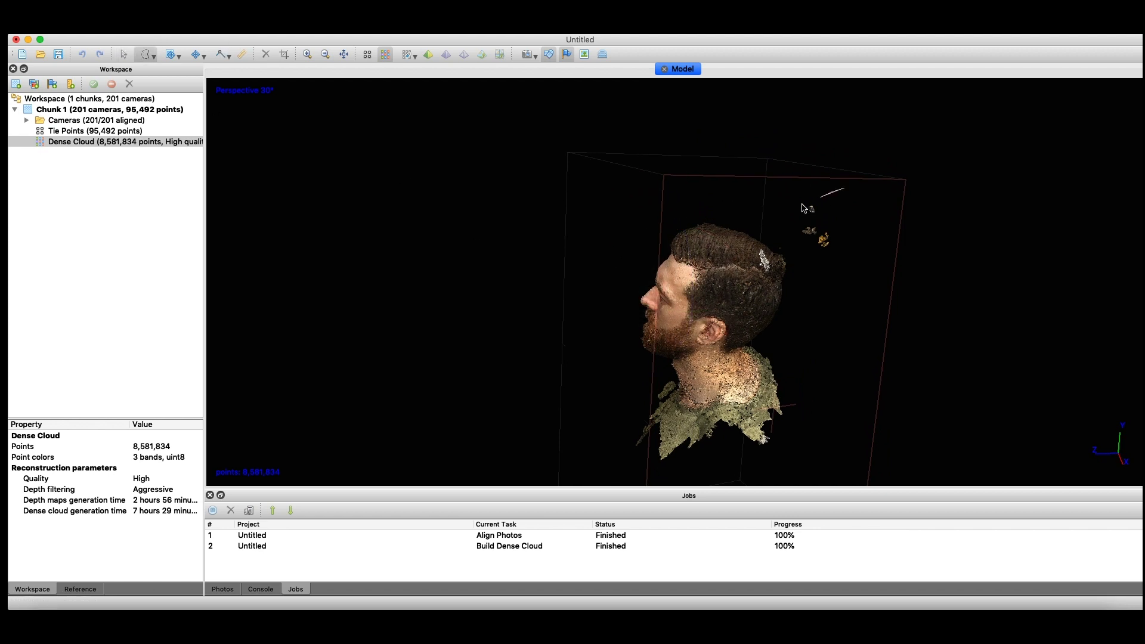
pyautogui.moveTo(802, 208)
pyautogui.mouseDown()
pyautogui.moveTo(814, 260)
pyautogui.moveTo(862, 275)
pyautogui.mouseUp()
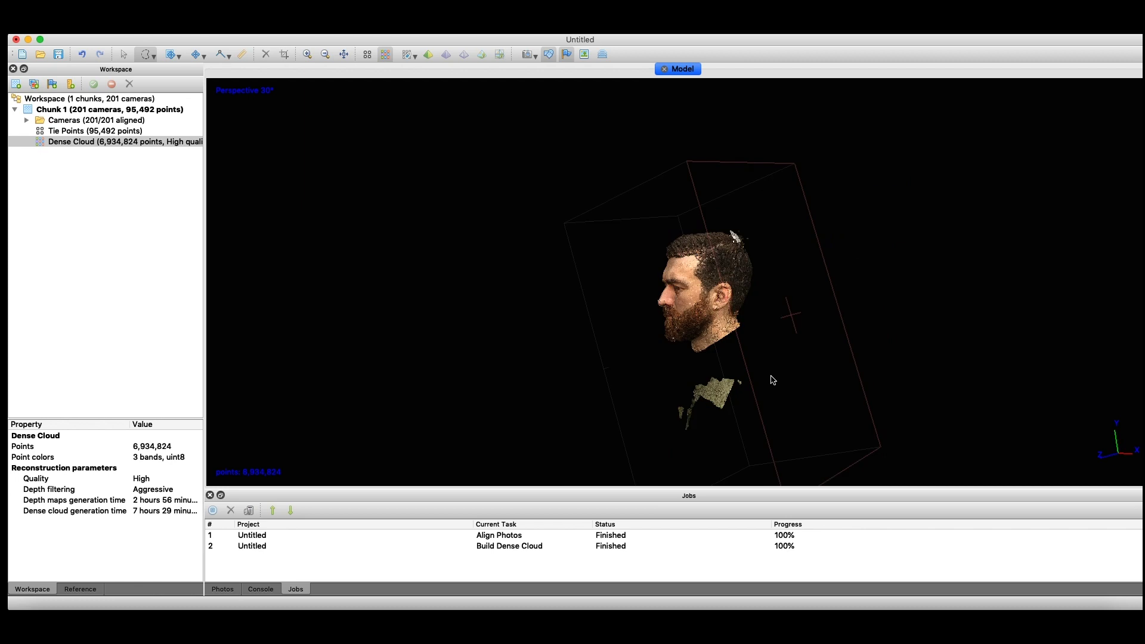
pyautogui.moveTo(773, 380); pyautogui.dragTo(649, 423)
pyautogui.press('Delete')
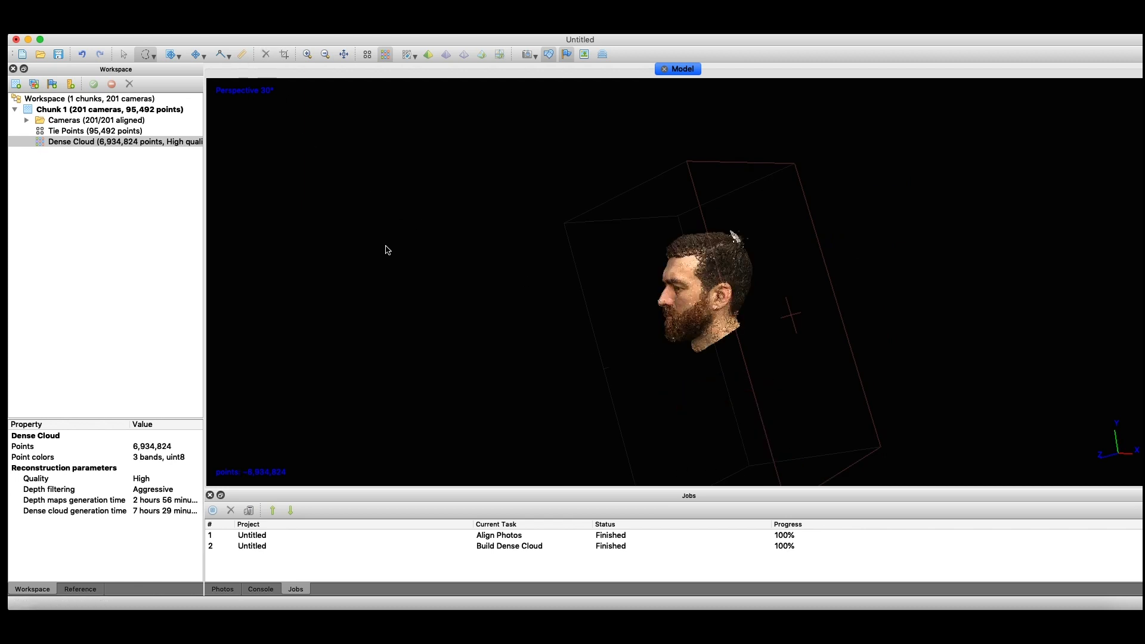
pyautogui.click(197, 18)
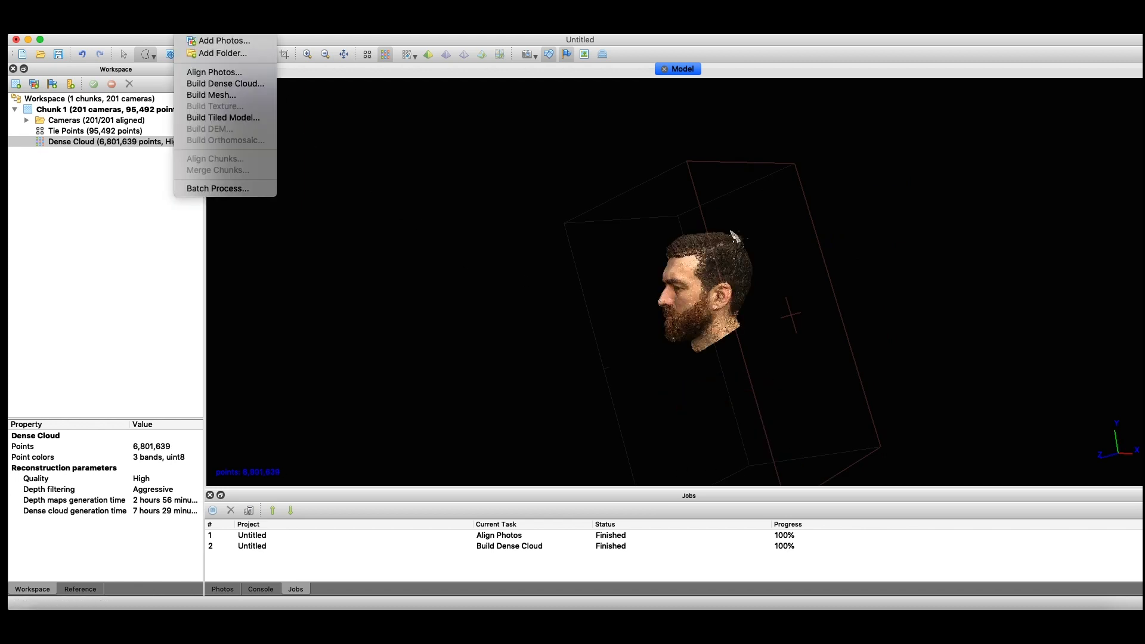
# In Build Mesh, keep Arbitrary (3D) surface type and check Dense cloud as source
pyautogui.click(211, 95)
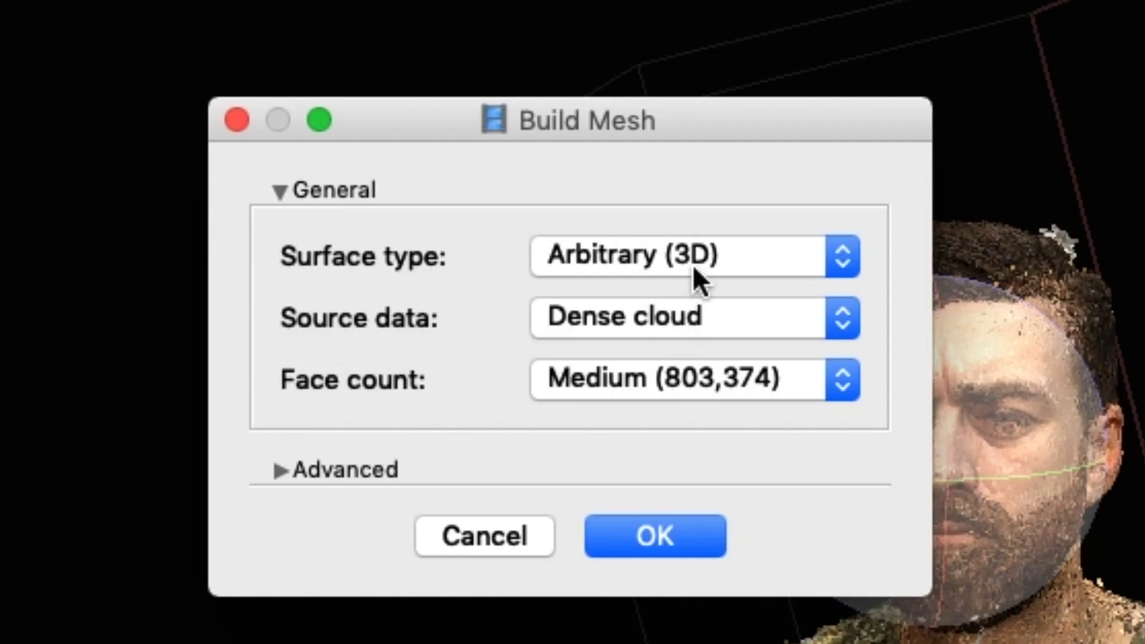
pyautogui.click(731, 260)
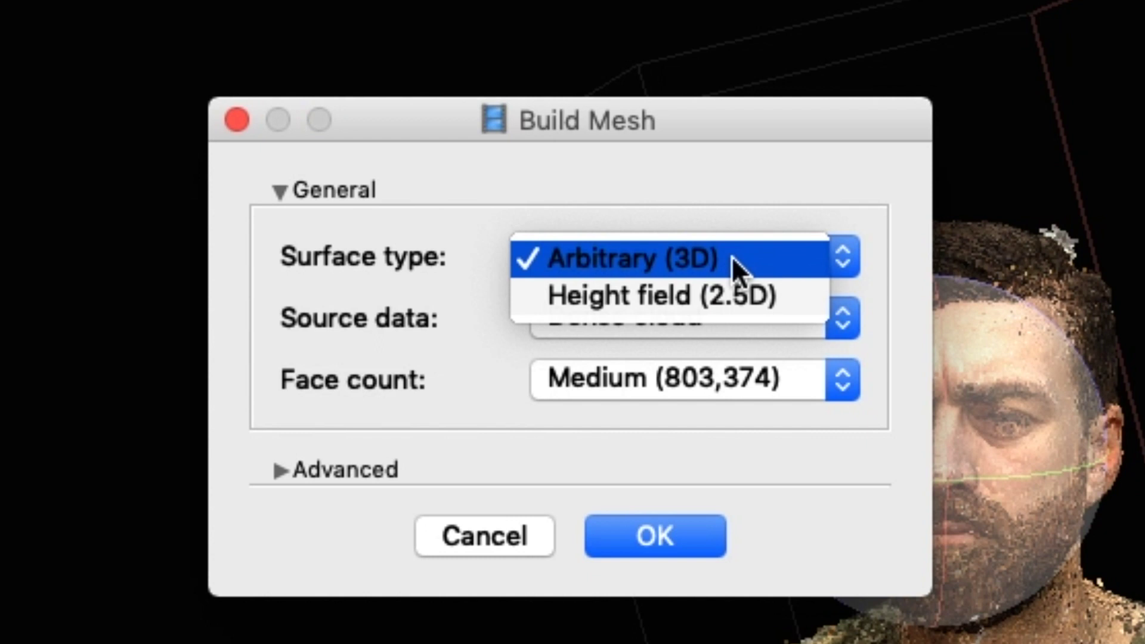
pyautogui.click(734, 263)
pyautogui.click(686, 315)
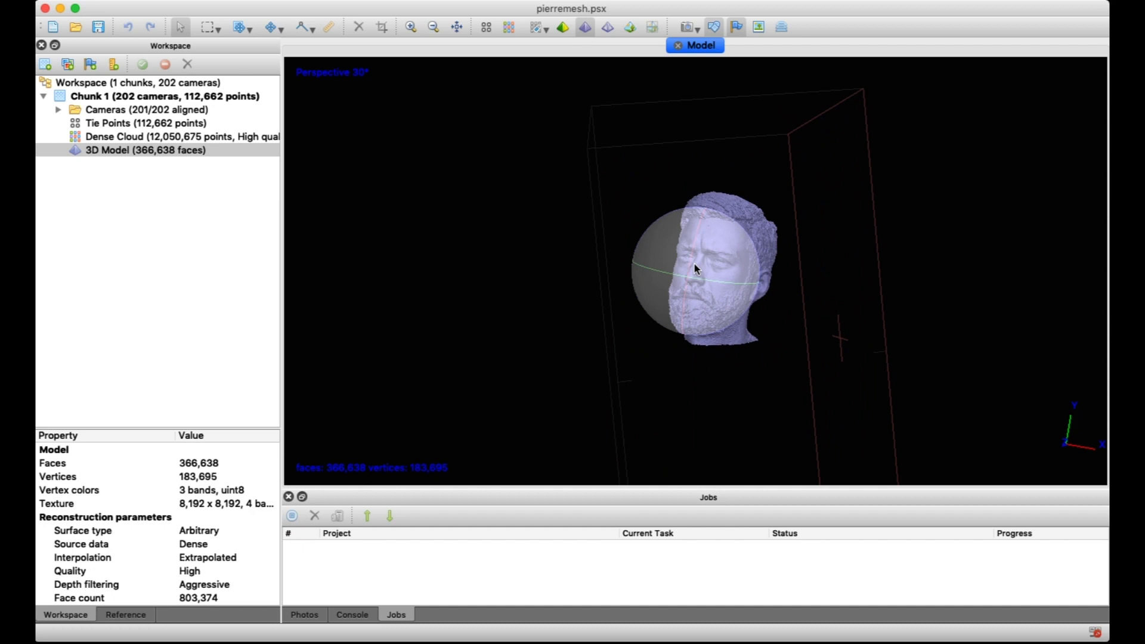
# Switch the head model to textured display and orbit and zoom to inspect it
pyautogui.moveTo(694, 264); pyautogui.dragTo(715, 249)
pyautogui.click(562, 27)
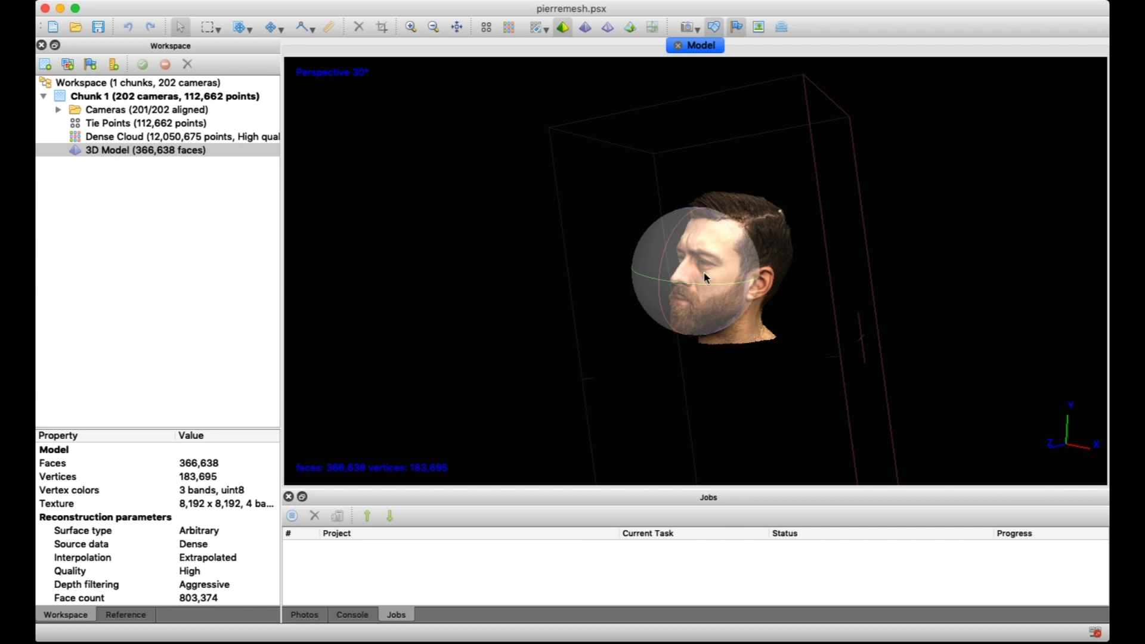
pyautogui.moveTo(691, 278); pyautogui.dragTo(663, 282)
pyautogui.scroll(5, 663, 282)
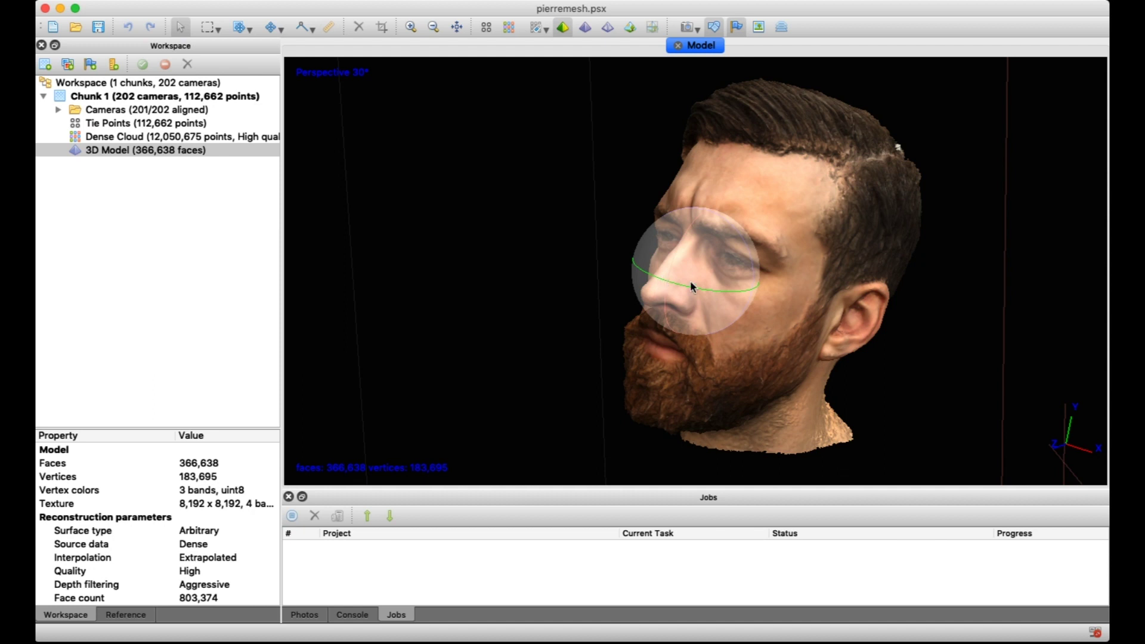
pyautogui.rightClick(127, 152)
# Export the 3D Model as a Wavefront OBJ into the Printed head folder
pyautogui.click(153, 243)
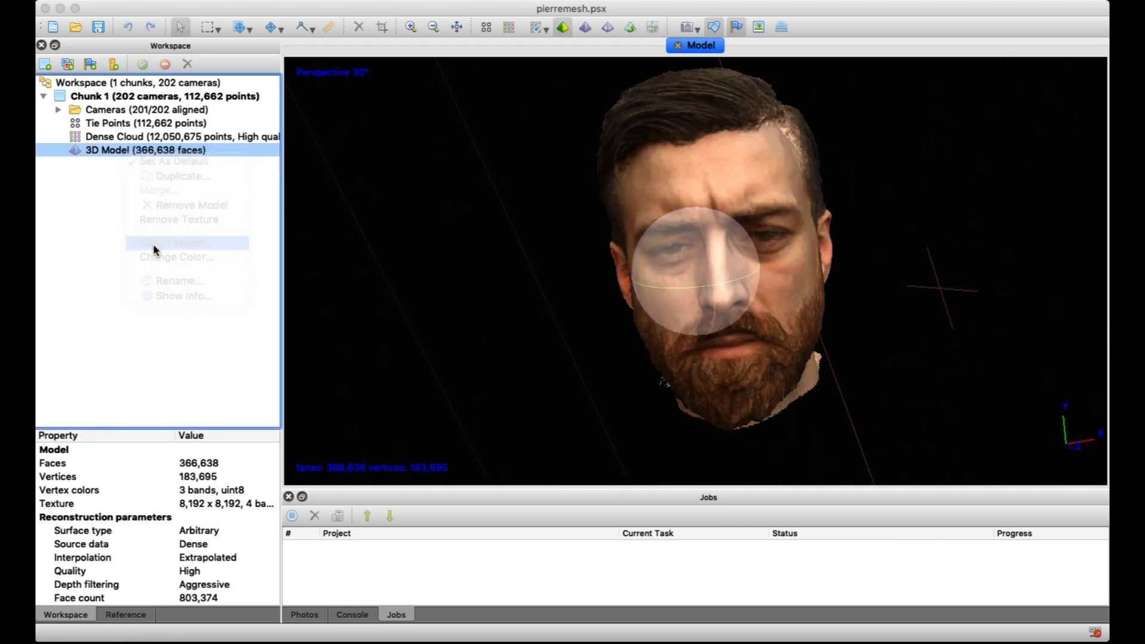
pyautogui.write('Name')
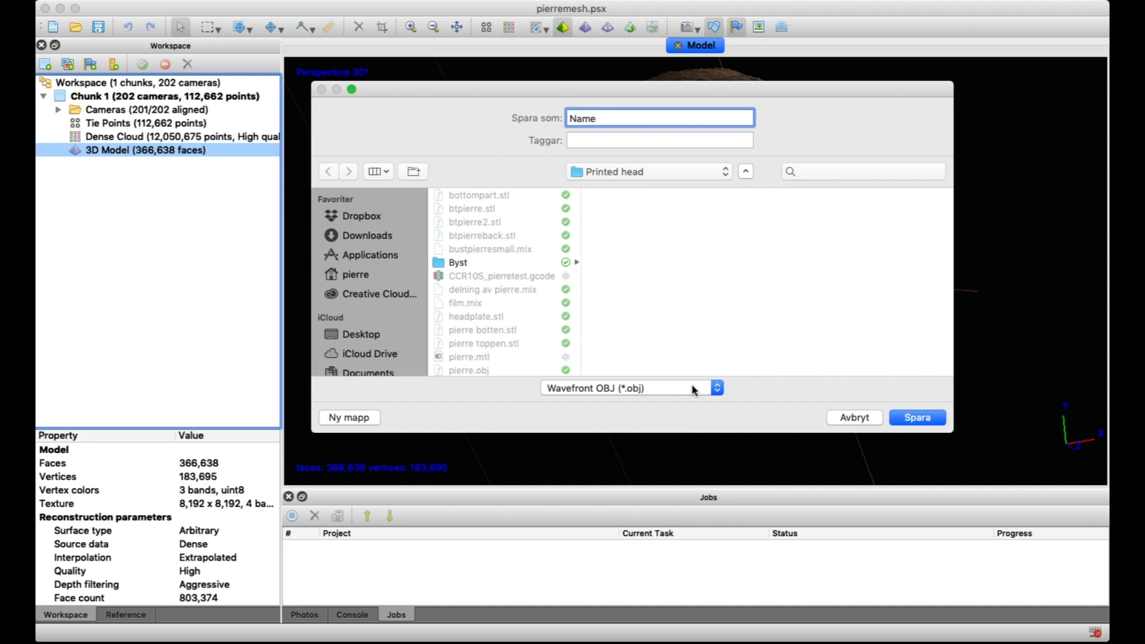
pyautogui.click(926, 418)
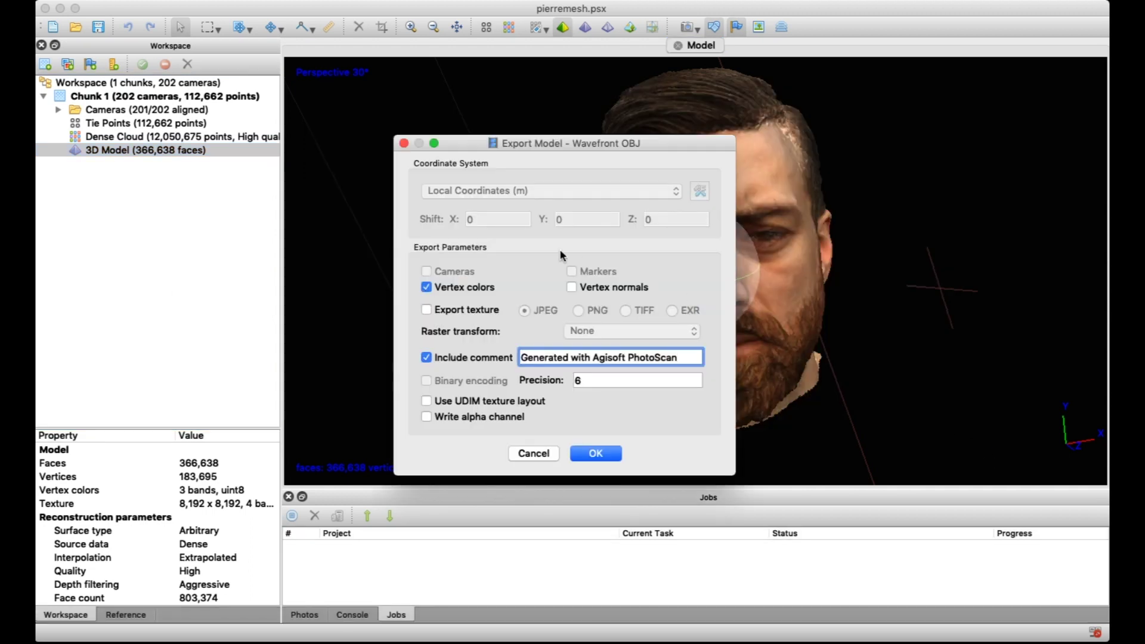
pyautogui.moveTo(522, 146); pyautogui.dragTo(528, 105)
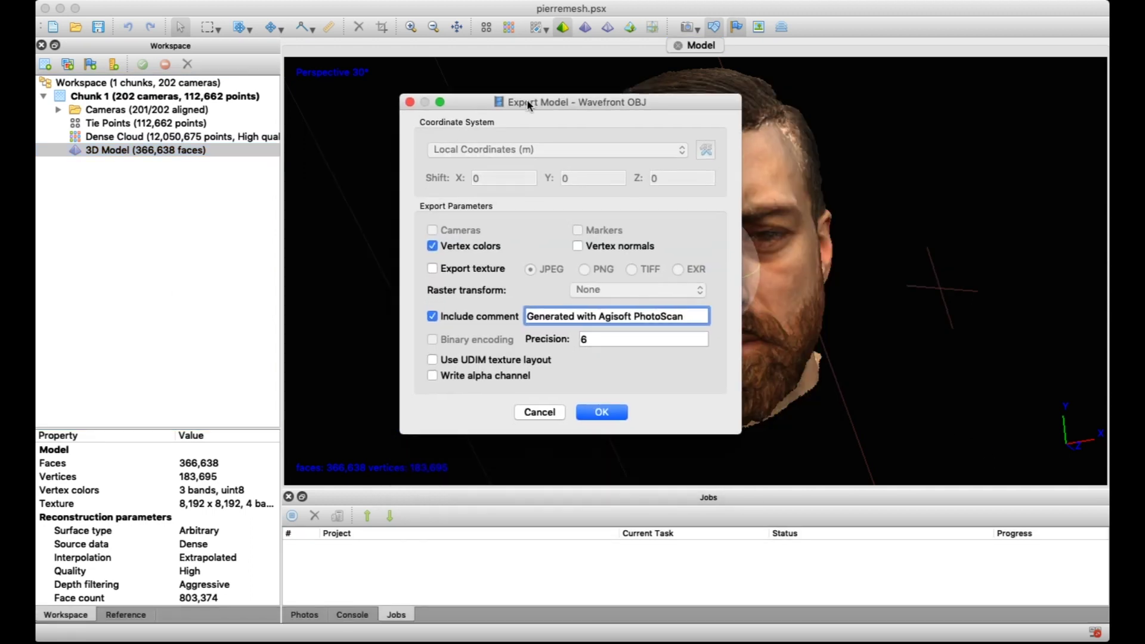